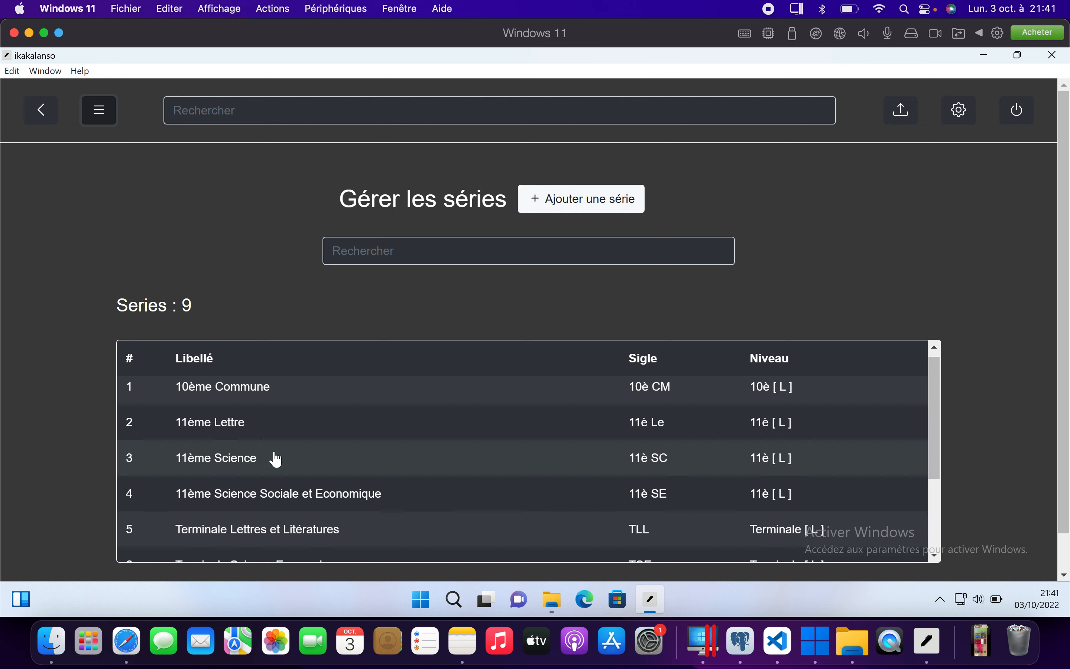
# - Start adding a new series with level 10è [ L ] and the period set to Trimestre
pyautogui.scroll(-3, 277, 461)
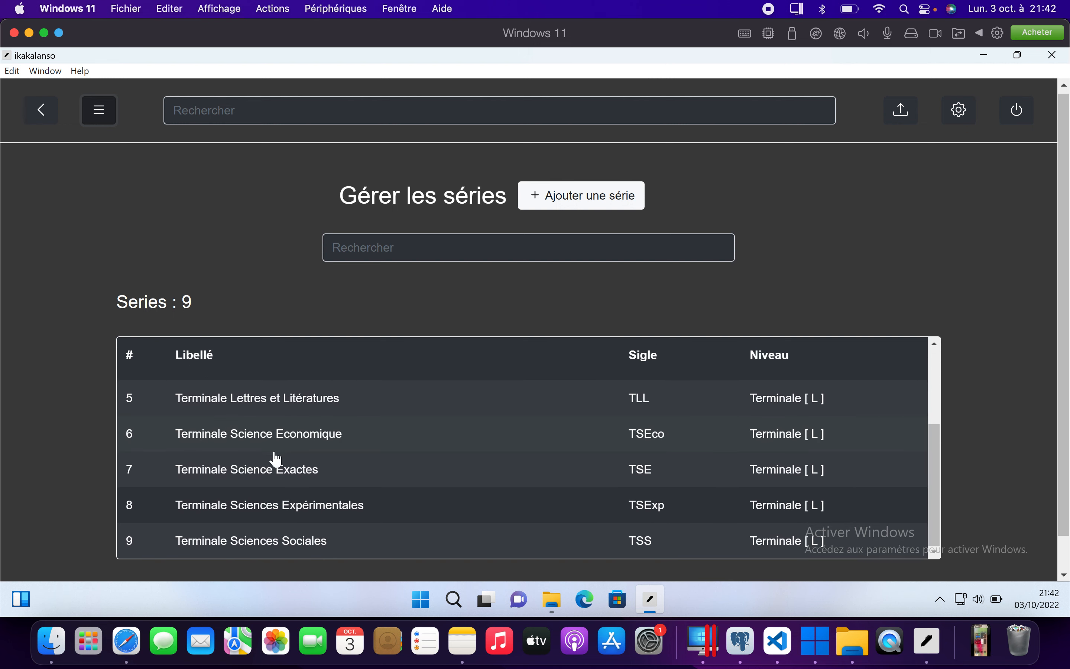
pyautogui.scroll(-1, 276, 460)
pyautogui.scroll(1, 276, 460)
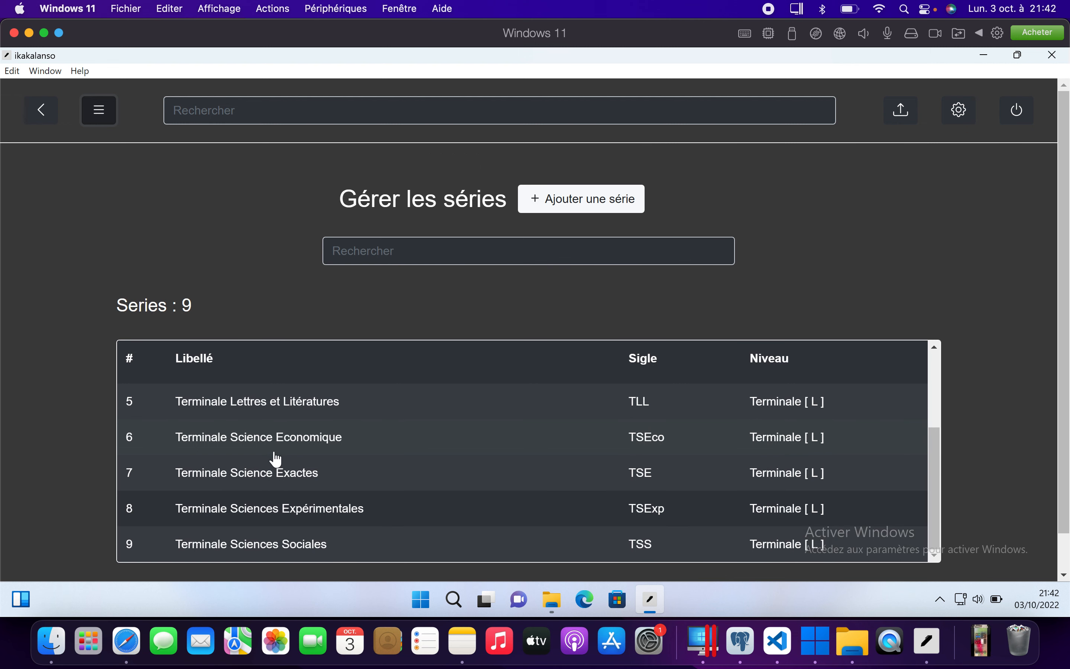
pyautogui.click(572, 205)
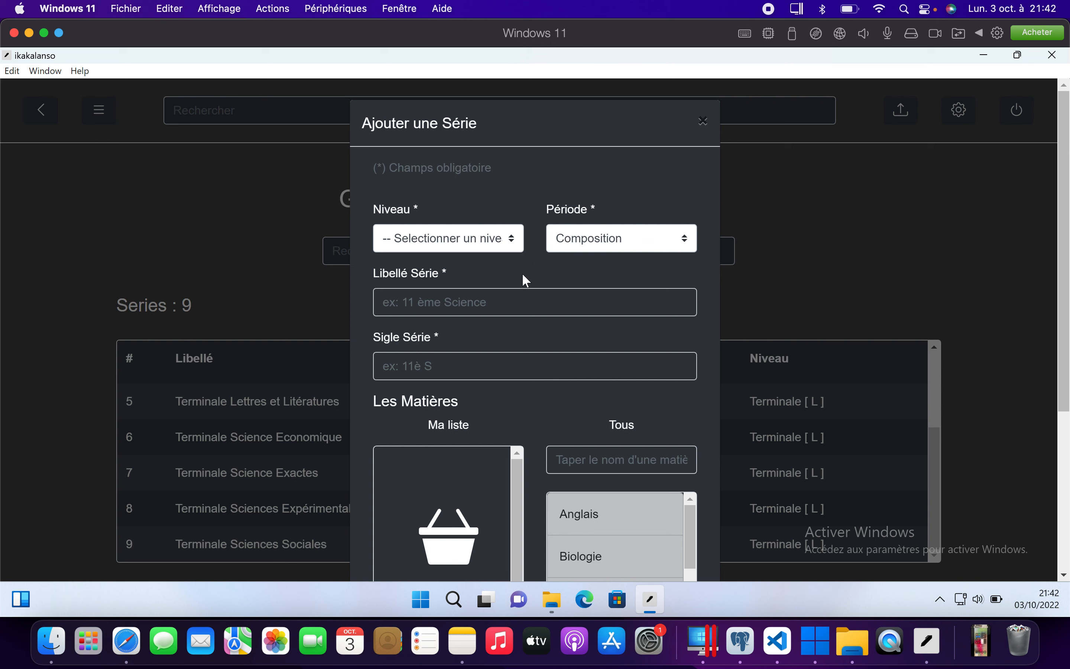
pyautogui.click(487, 243)
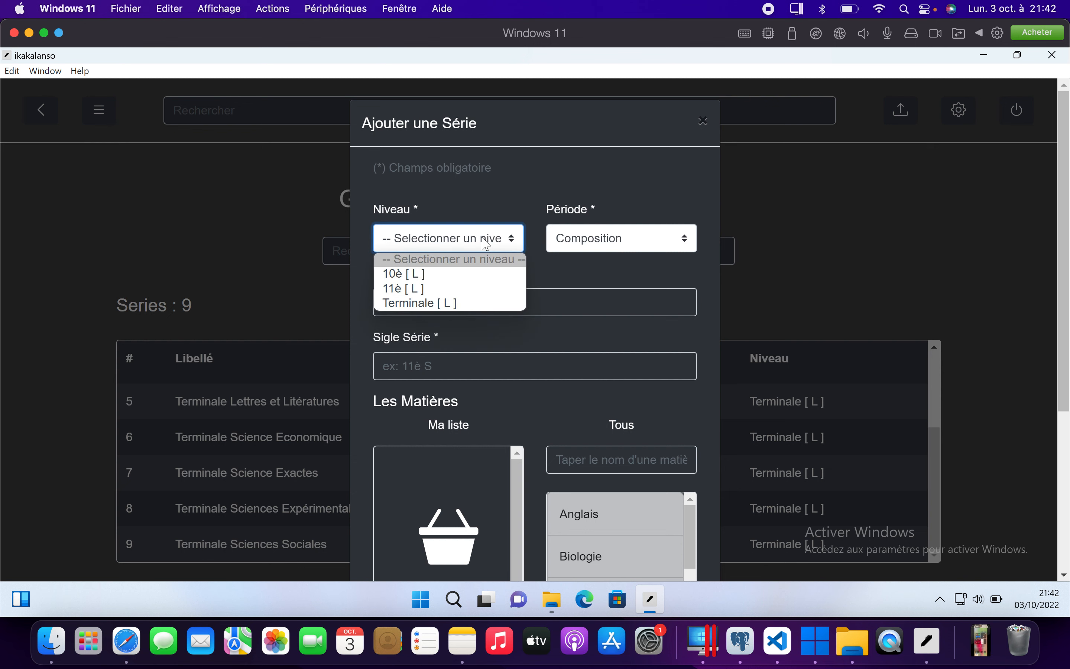
pyautogui.click(456, 276)
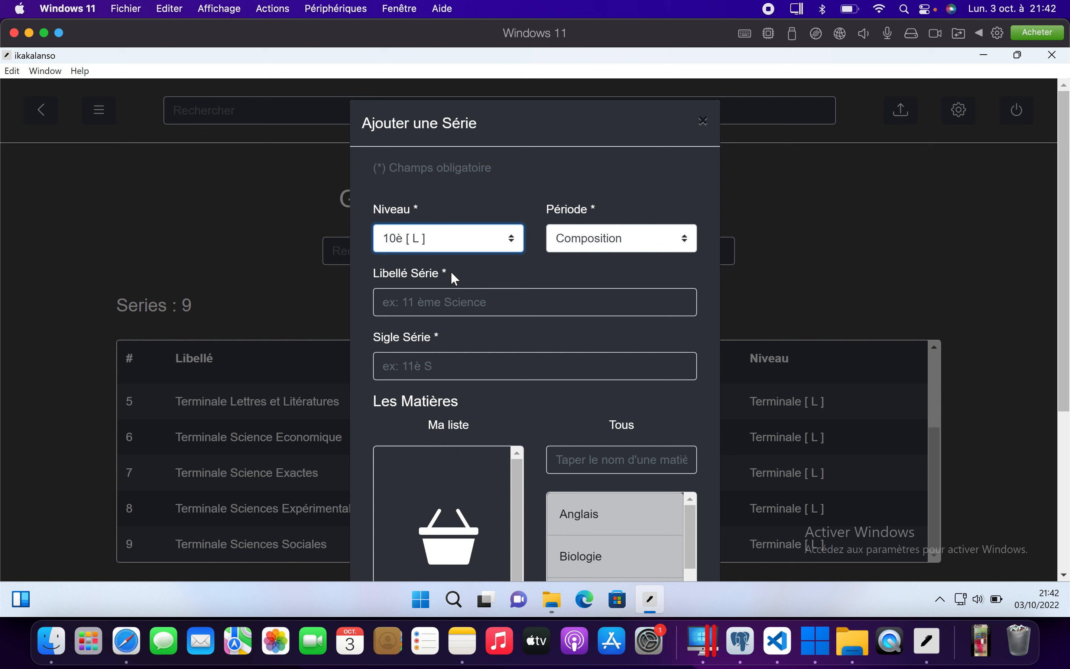
pyautogui.click(595, 243)
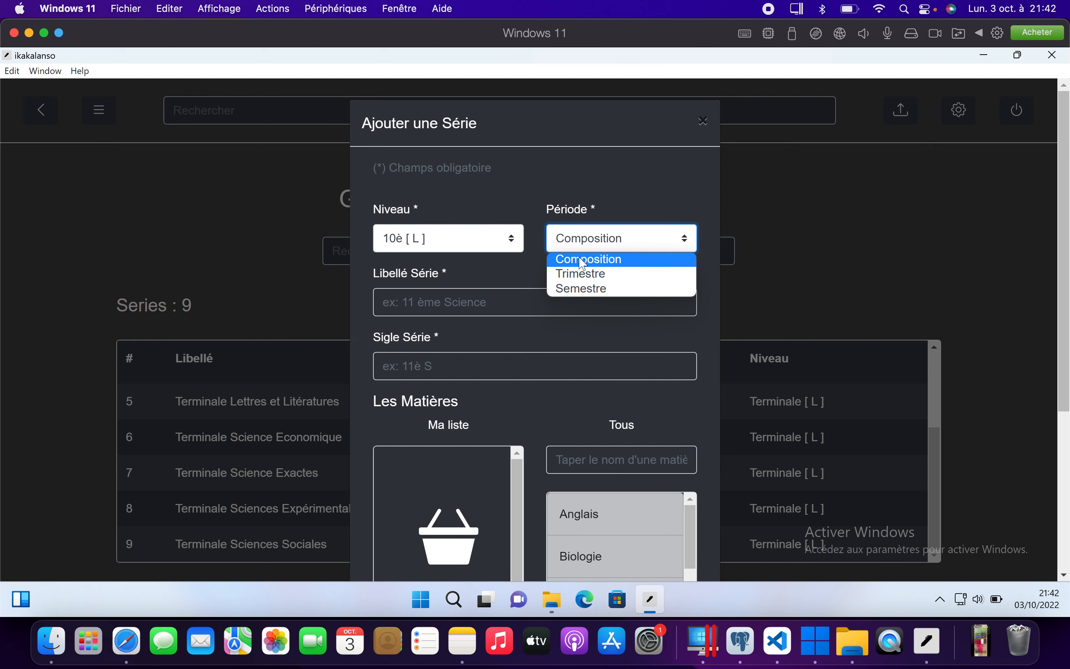
pyautogui.click(579, 257)
pyautogui.click(600, 240)
pyautogui.click(592, 270)
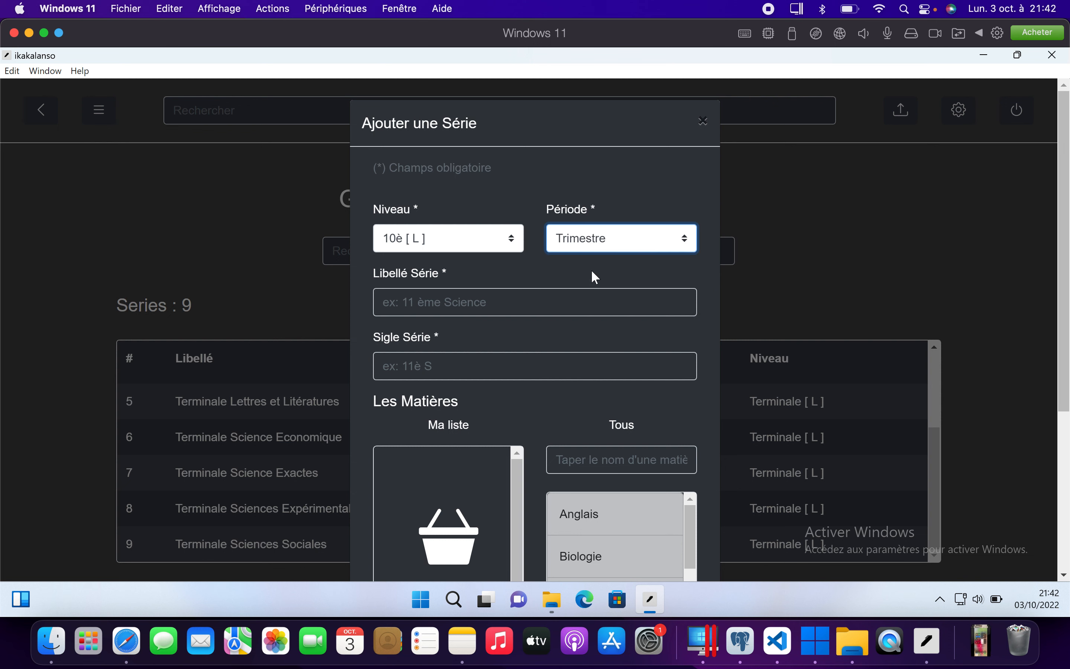
# - Enter 10ème Technique as the series label and 10è Tech as its abbreviation
pyautogui.click(428, 304)
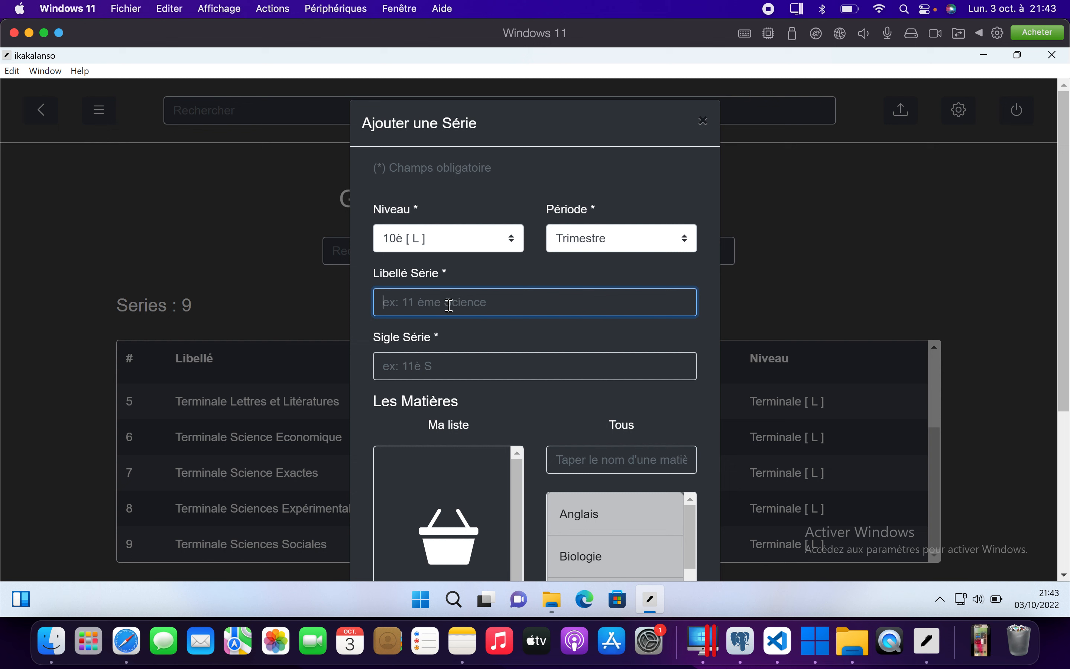
pyautogui.write('10 è')
pyautogui.press('Left')
pyautogui.press('BackSpace')
pyautogui.press('Right')
pyautogui.write('me')
pyautogui.write(' Tehcnique')
pyautogui.press('BackSpace')
pyautogui.press('BackSpace')
pyautogui.press('BackSpace')
pyautogui.press('BackSpace')
pyautogui.press('BackSpace')
pyautogui.press('BackSpace')
pyautogui.press('BackSpace')
pyautogui.write('chnique')
pyautogui.click(435, 365)
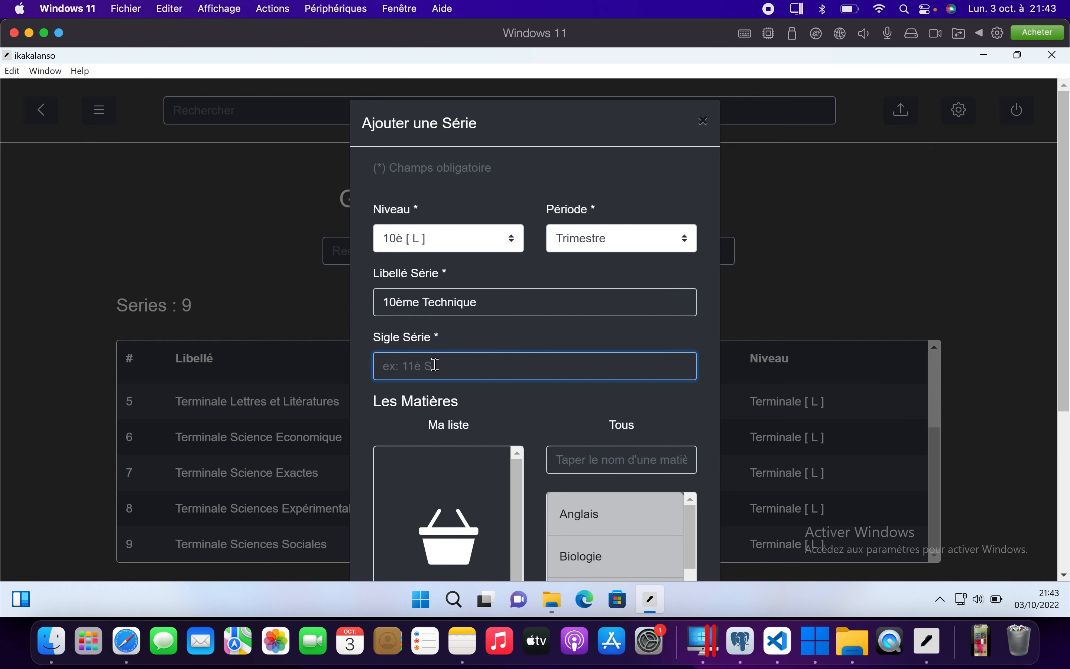
pyautogui.write('10è Tech')
# - Find Math by filtering the available subjects with "ma" and add it to the series' list with coefficient 3
pyautogui.scroll(-1, 520, 435)
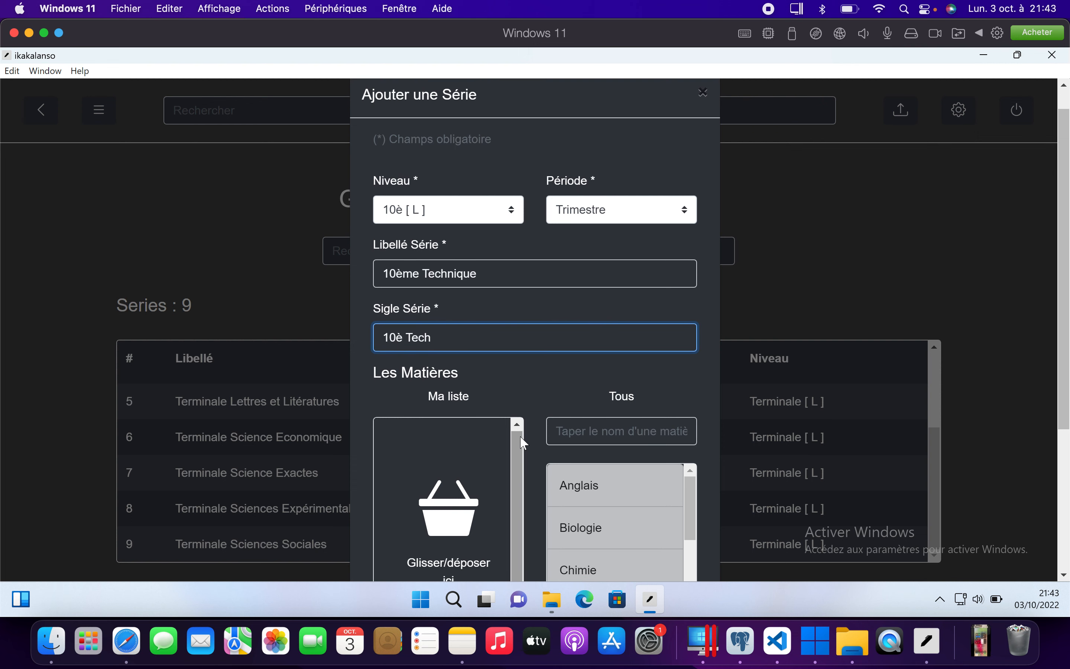
pyautogui.scroll(-5, 525, 390)
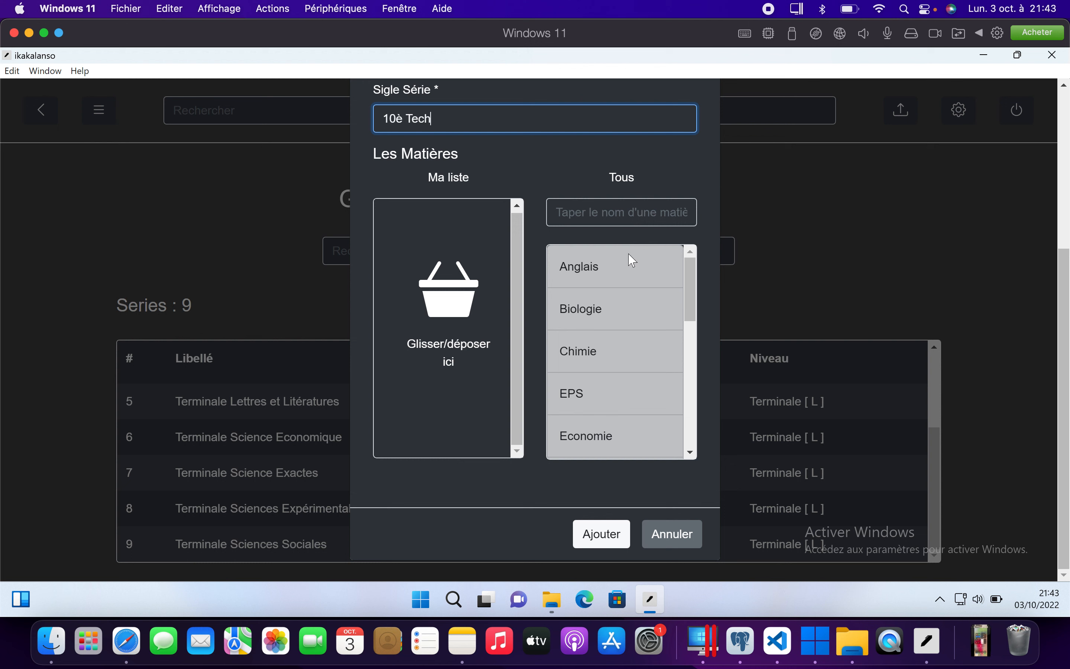
pyautogui.scroll(-10, 616, 306)
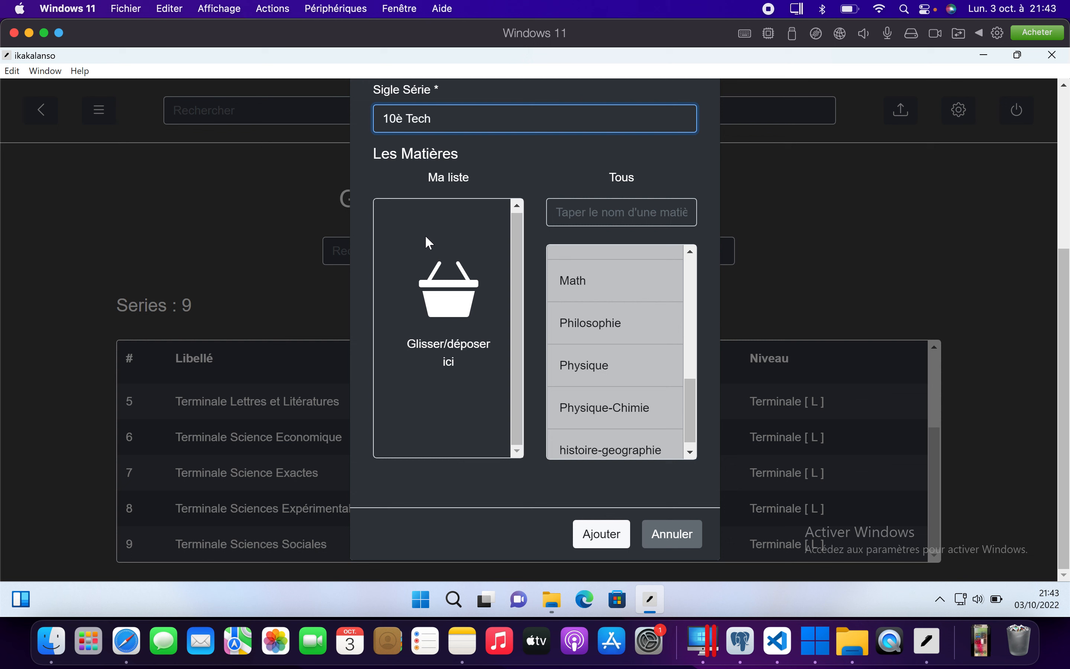
pyautogui.scroll(10, 603, 283)
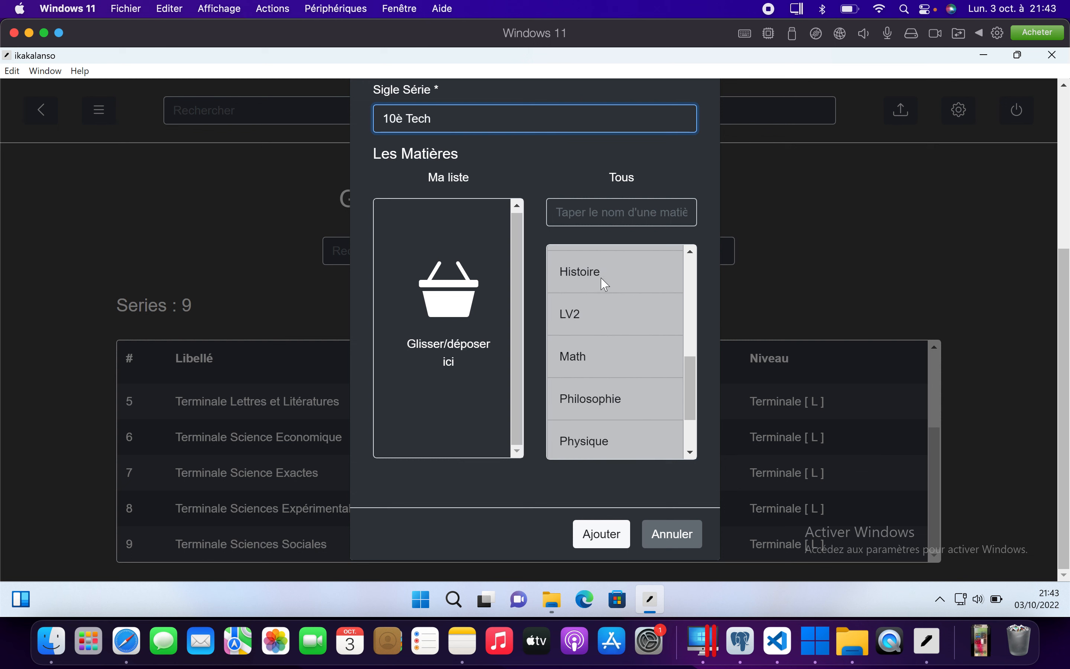
pyautogui.scroll(-4, 605, 283)
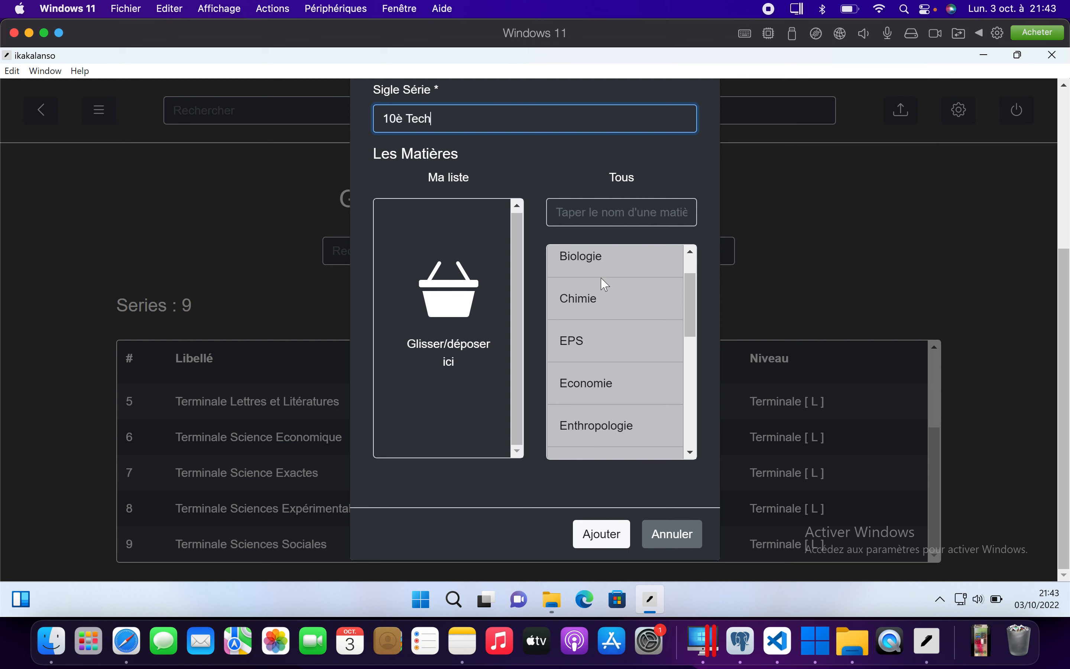
pyautogui.scroll(-1, 605, 284)
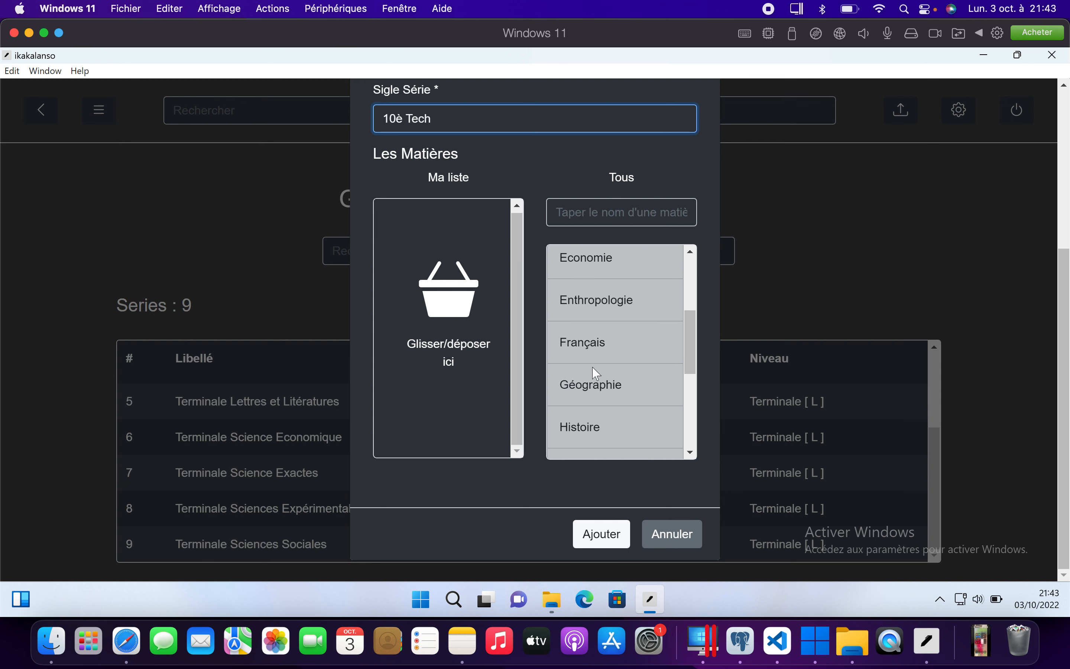
pyautogui.scroll(-4, 597, 372)
pyautogui.scroll(-1, 597, 372)
pyautogui.click(592, 220)
pyautogui.write('ma')
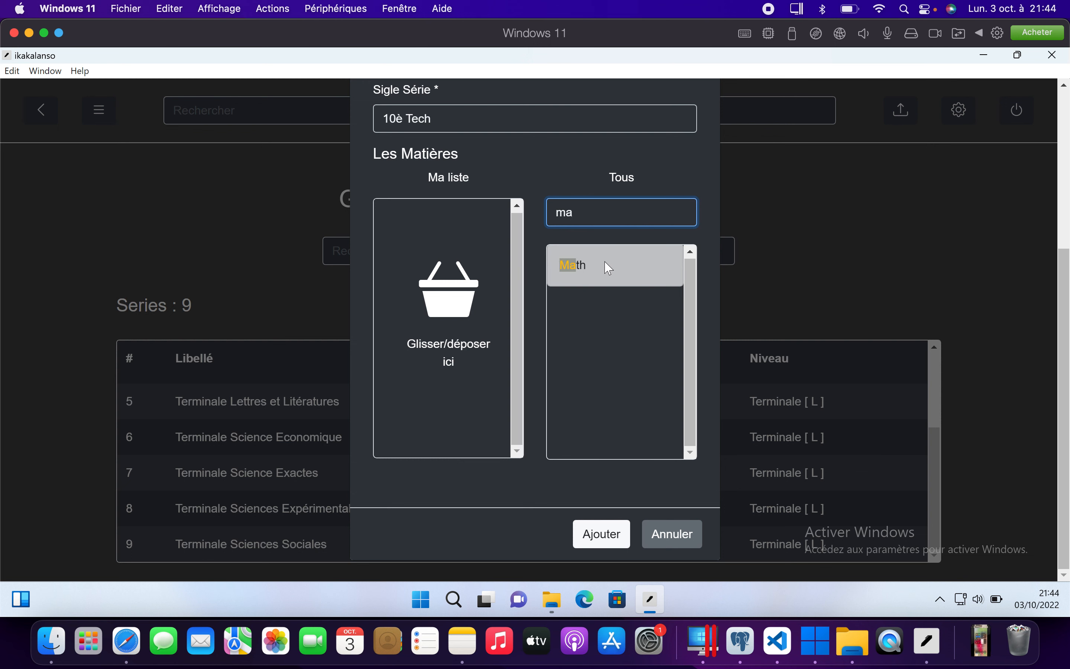
pyautogui.moveTo(609, 267); pyautogui.dragTo(418, 227)
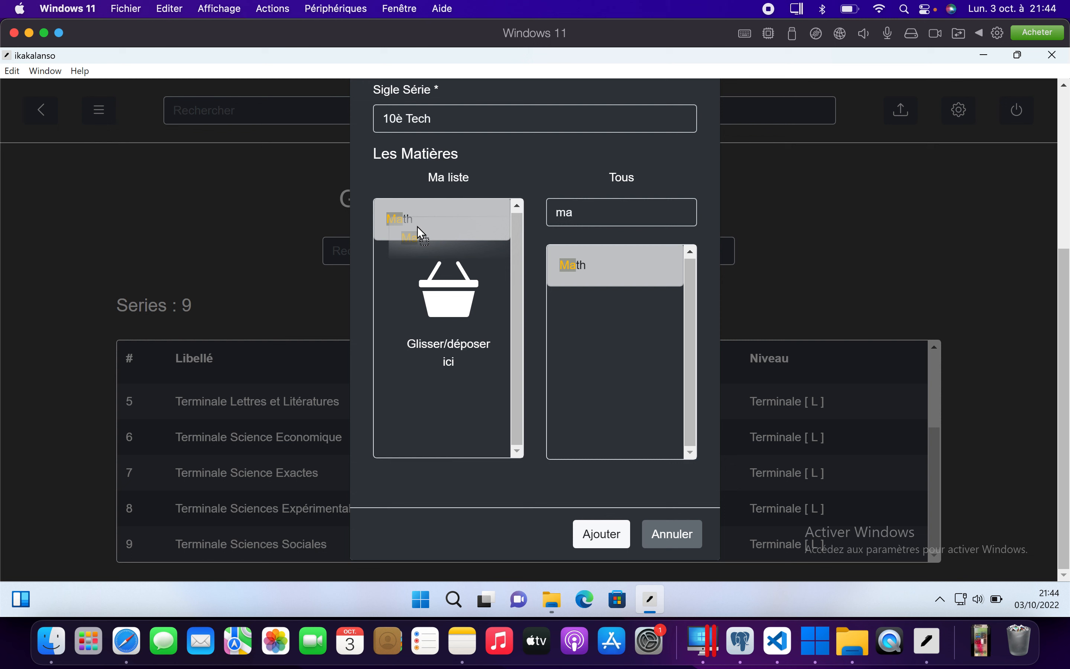
pyautogui.moveTo(417, 226); pyautogui.dragTo(417, 228)
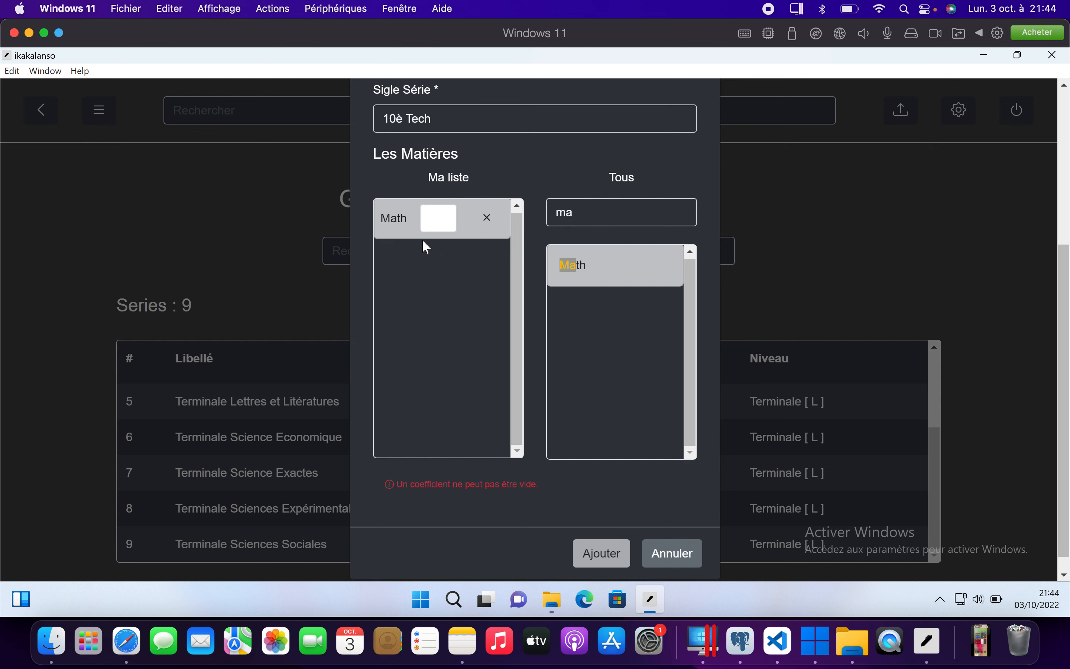
pyautogui.click(433, 219)
pyautogui.write('3')
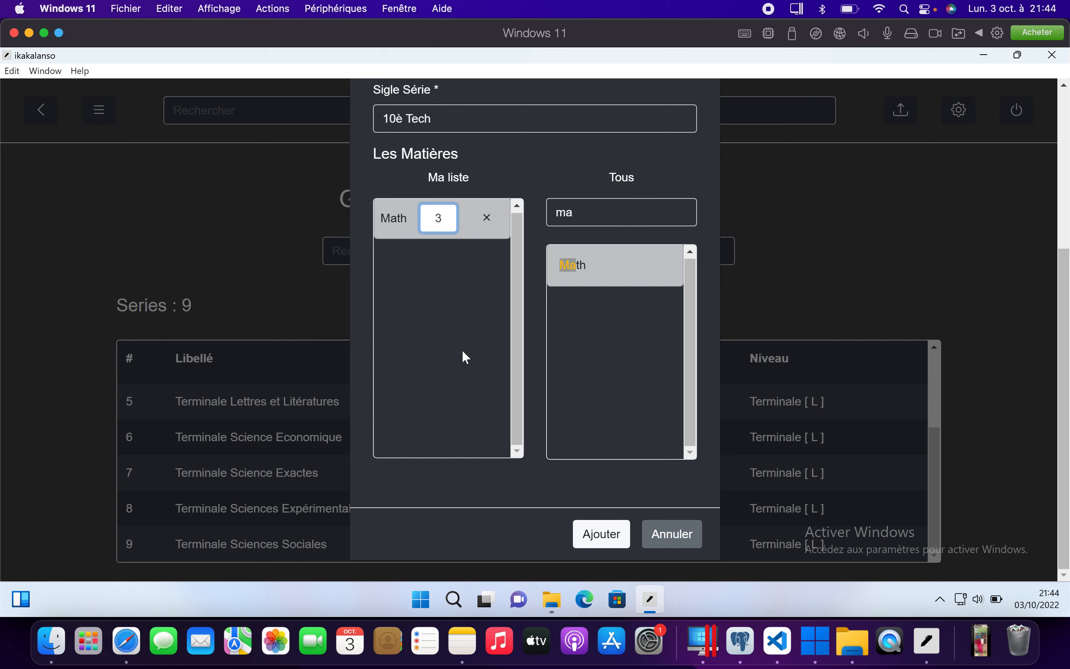
# - Clear the subject filter and add Economie to the series' list with coefficient 2
pyautogui.doubleClick(578, 208)
pyautogui.press('BackSpace')
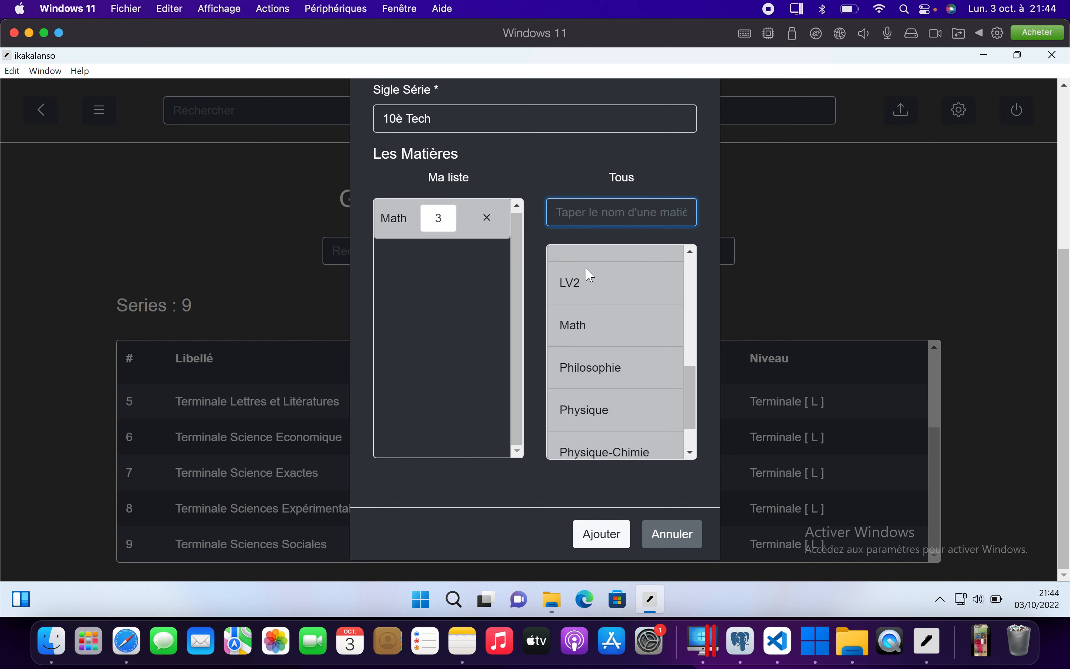
pyautogui.scroll(2, 605, 335)
pyautogui.scroll(2, 604, 335)
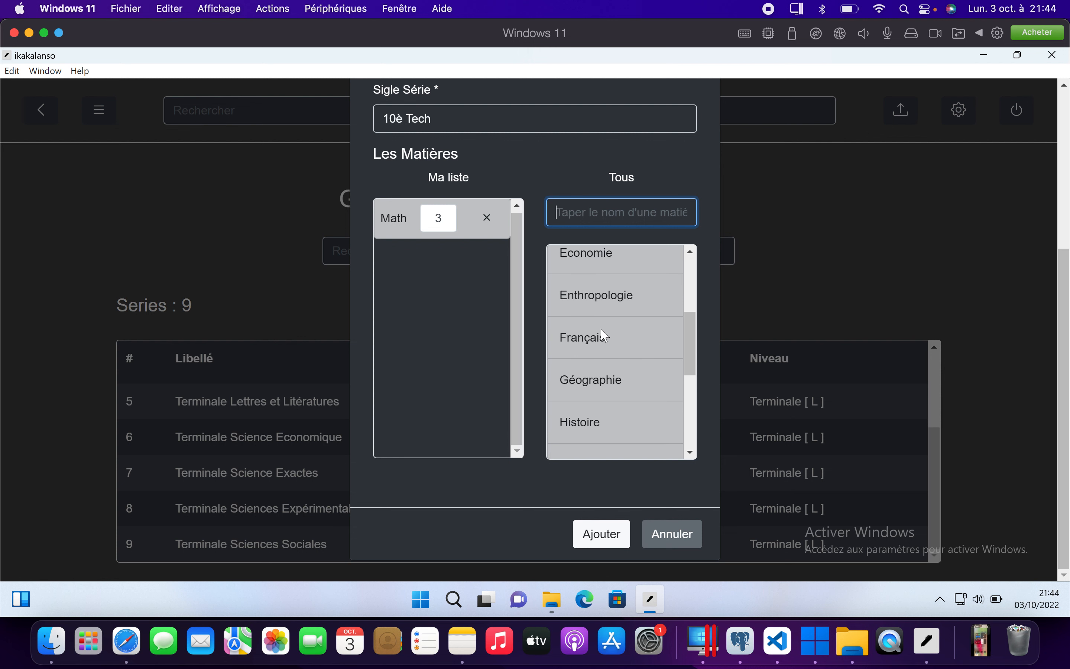
pyautogui.scroll(2, 599, 293)
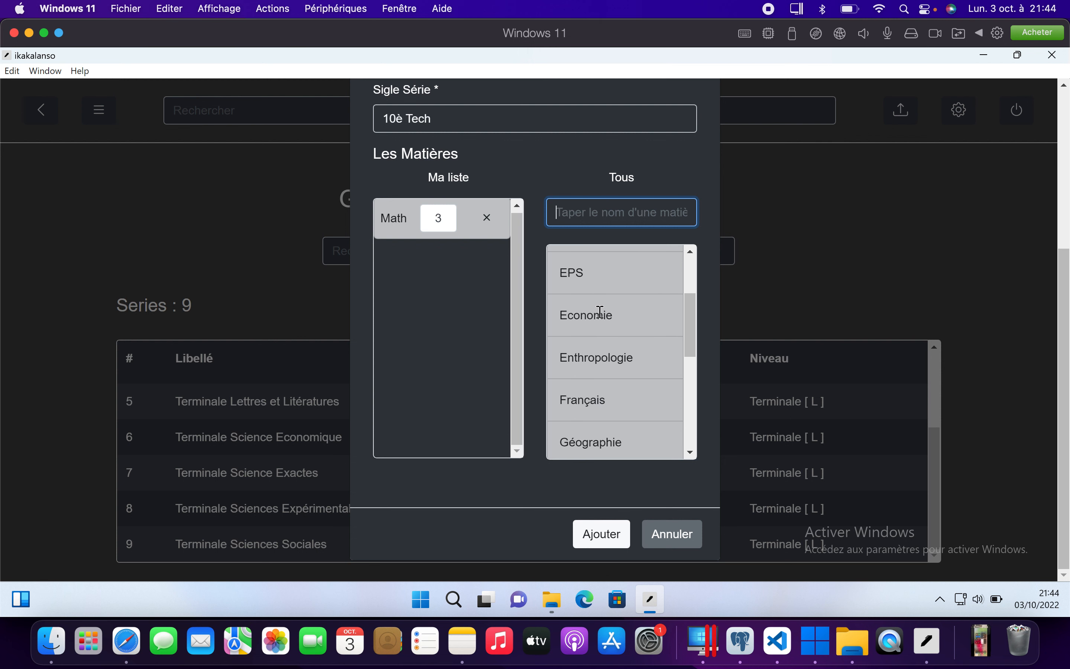
pyautogui.moveTo(594, 325); pyautogui.dragTo(422, 279)
pyautogui.click(454, 259)
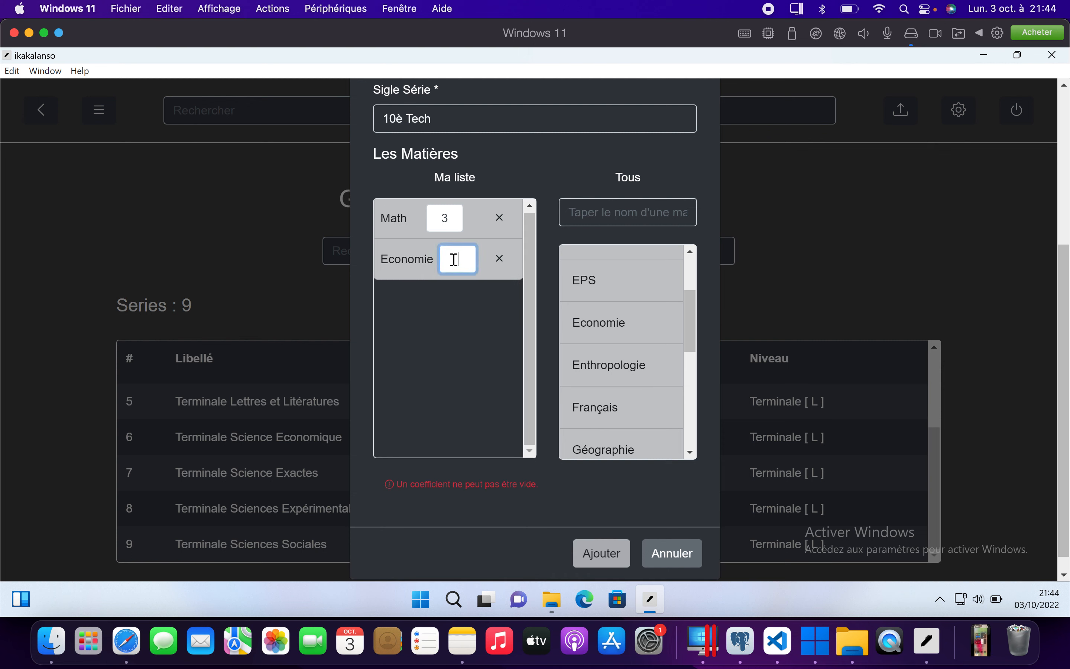
pyautogui.write('2')
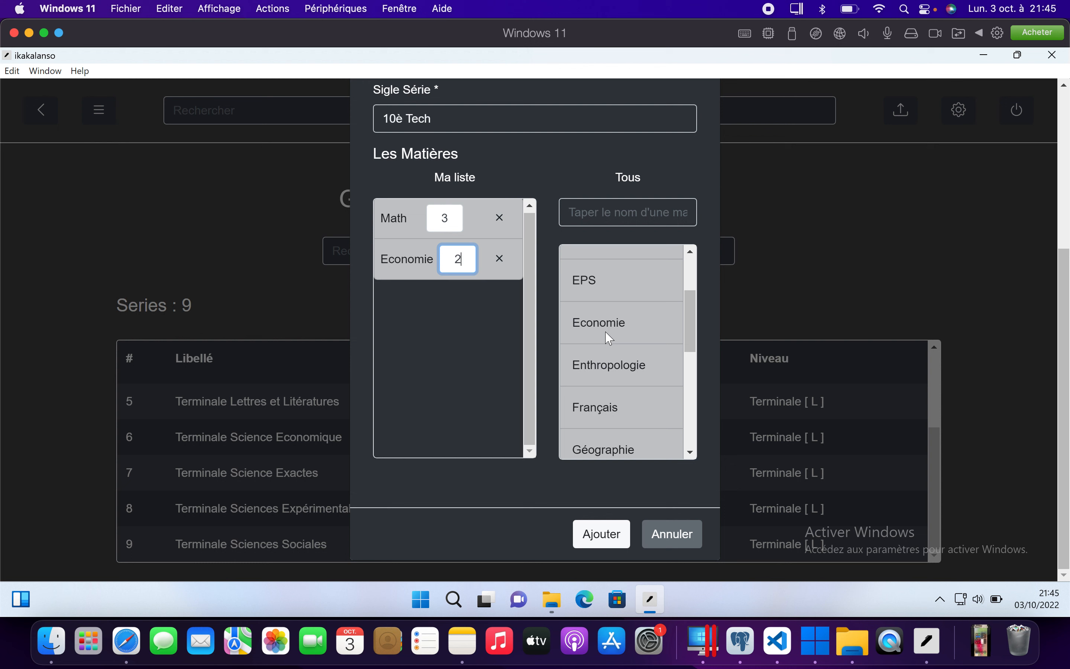
# - Filter the subjects by "phy" and add Physique-Chimie to the series' list with coefficient 3
pyautogui.scroll(-1, 630, 366)
pyautogui.scroll(-1, 631, 366)
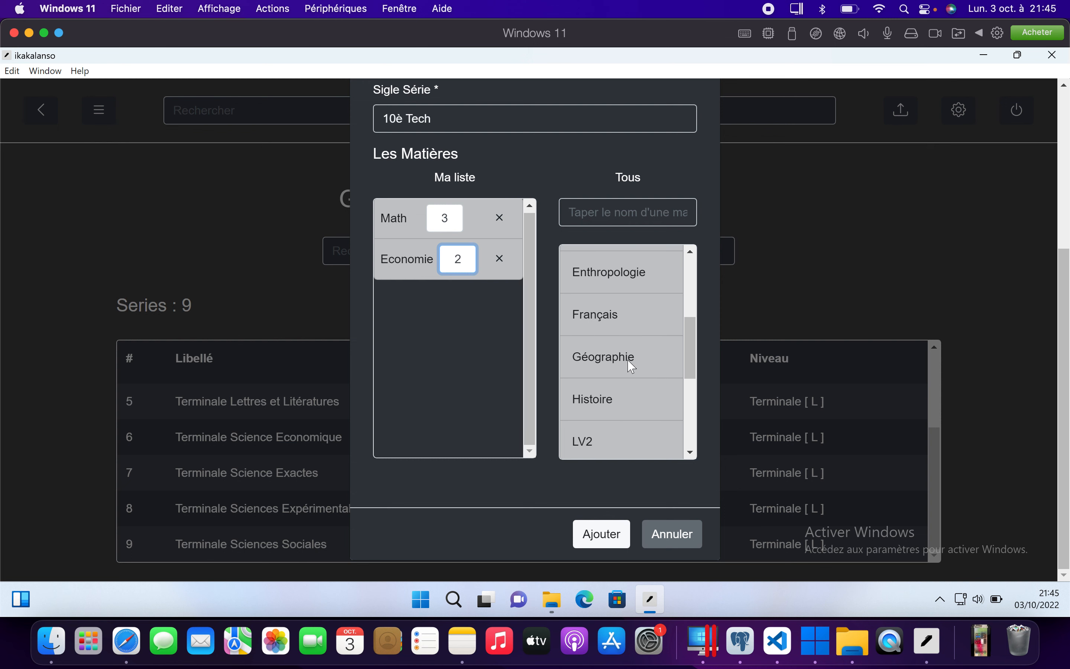
pyautogui.scroll(-2, 623, 332)
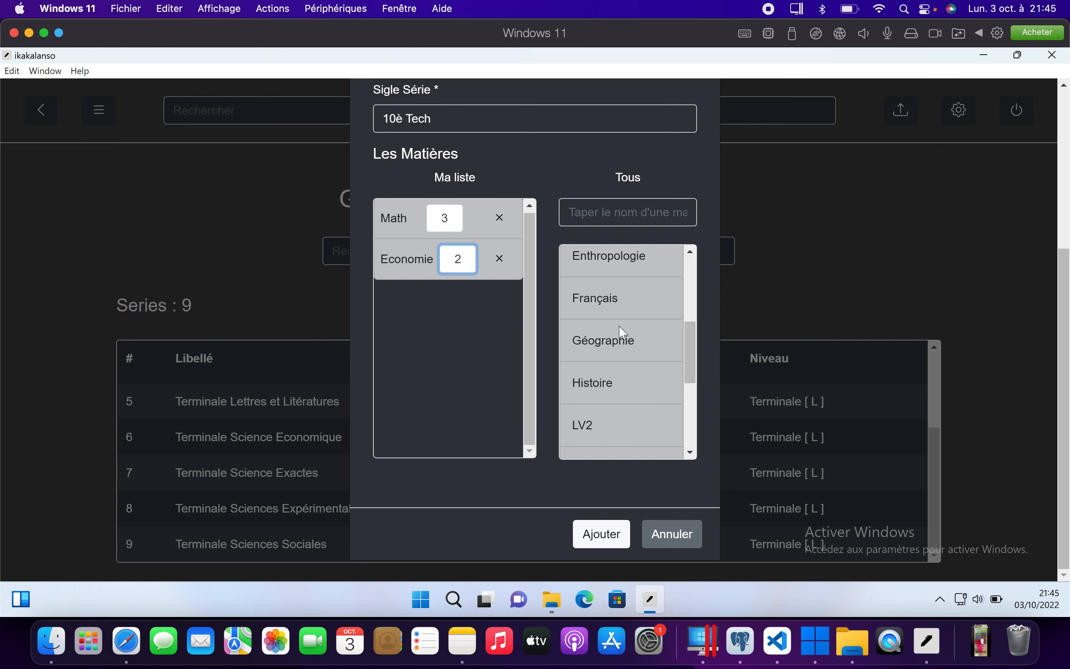
pyautogui.scroll(-3, 623, 332)
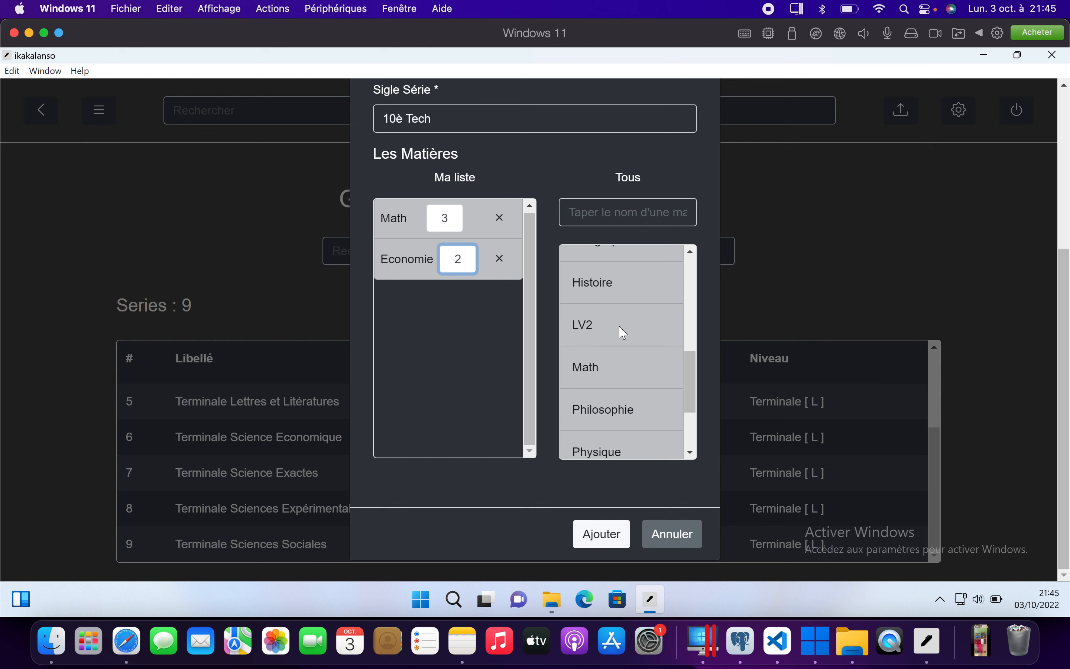
pyautogui.scroll(-2, 609, 380)
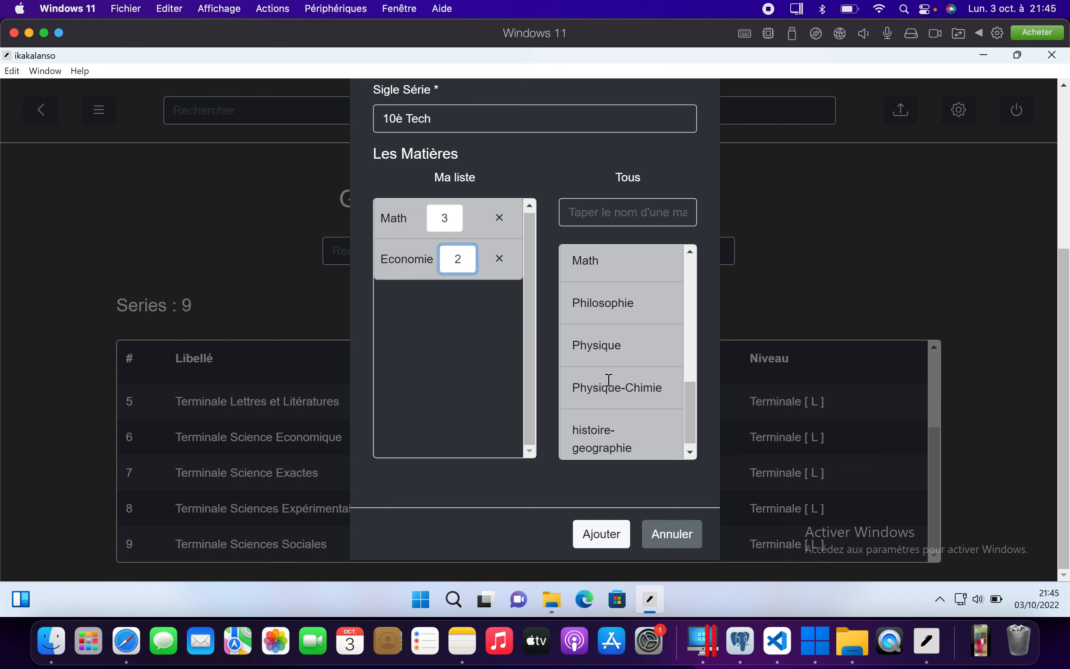
pyautogui.click(610, 211)
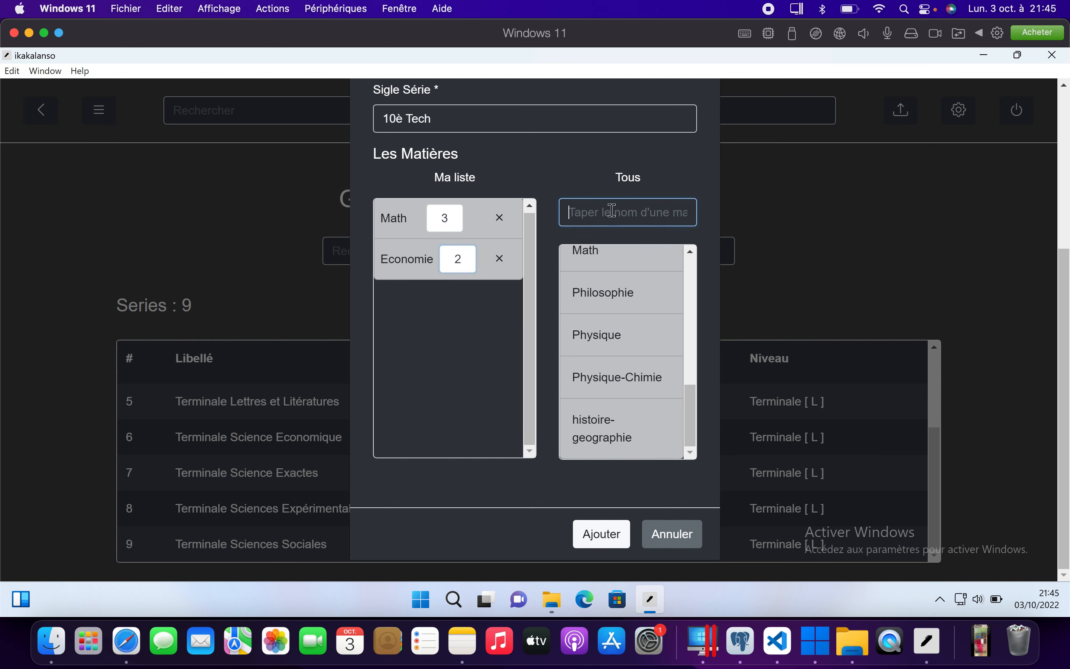
pyautogui.write('pyh')
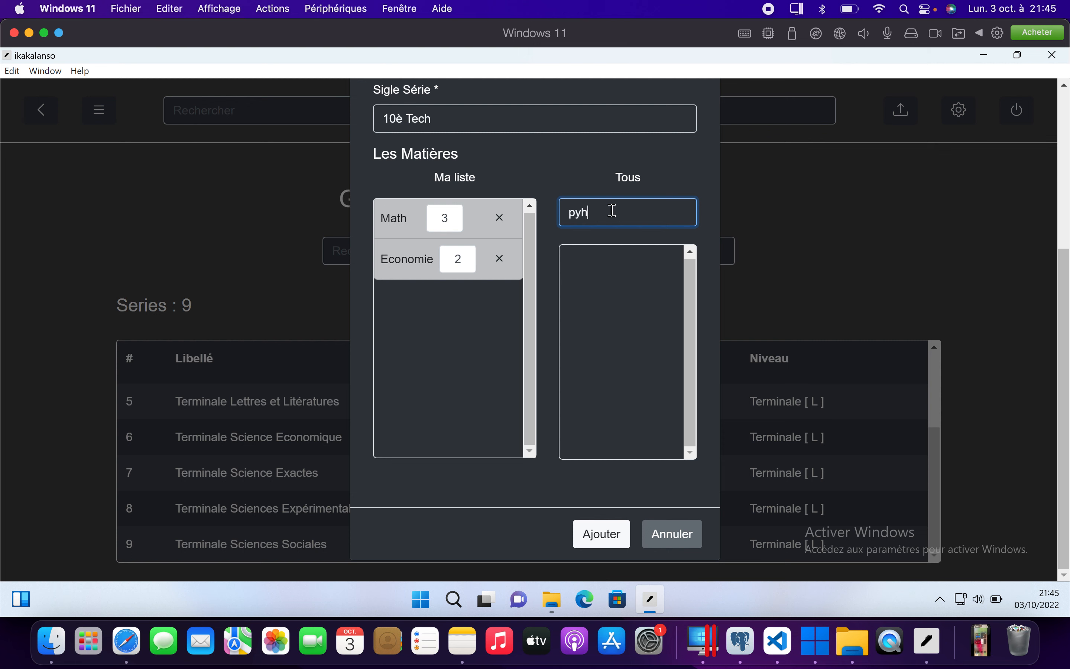
pyautogui.press('BackSpace')
pyautogui.press('BackSpace')
pyautogui.write('hy')
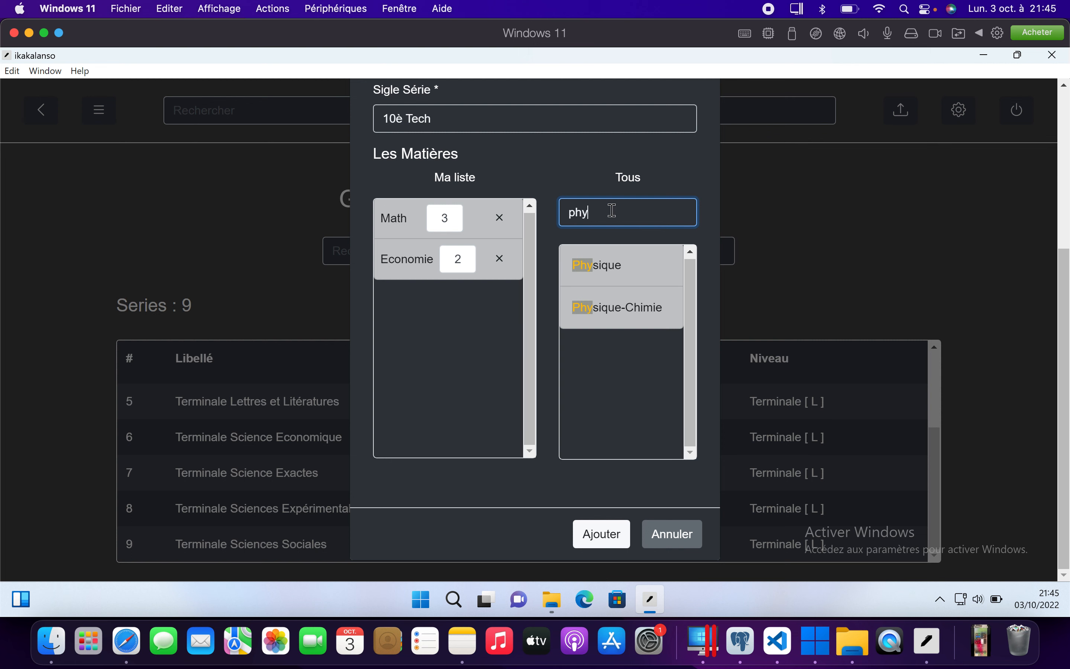
pyautogui.moveTo(624, 306); pyautogui.dragTo(438, 300)
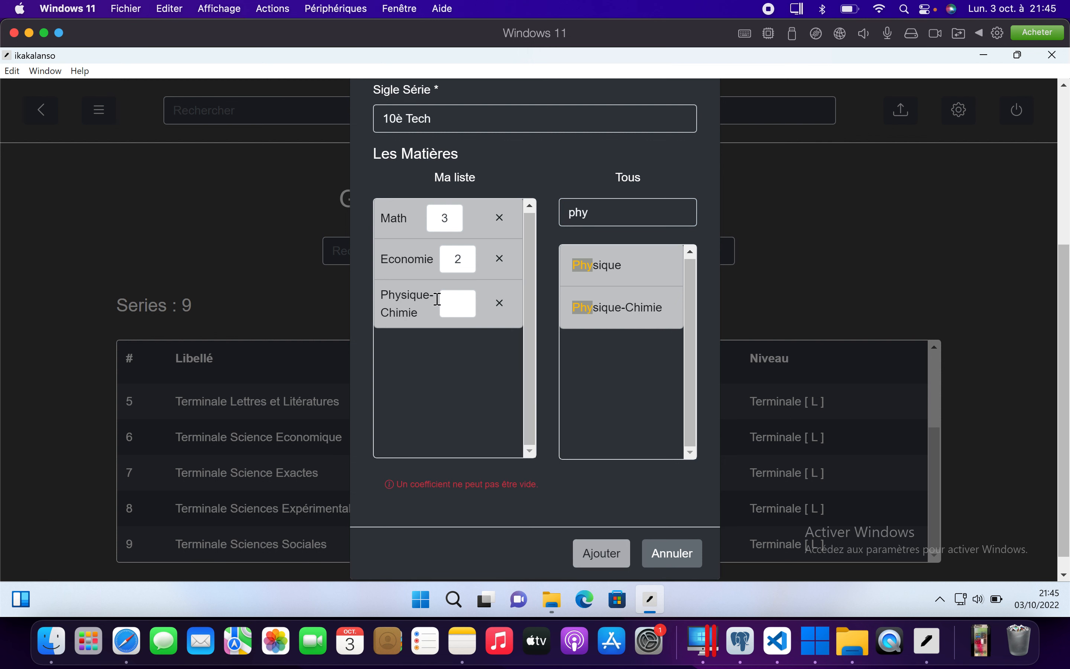
pyautogui.click(452, 304)
pyautogui.write('3')
# - Filter the subjects by "Eps", add EPS with coefficient 1, and save the new series
pyautogui.click(594, 212)
pyautogui.doubleClick(594, 212)
pyautogui.write('Eps')
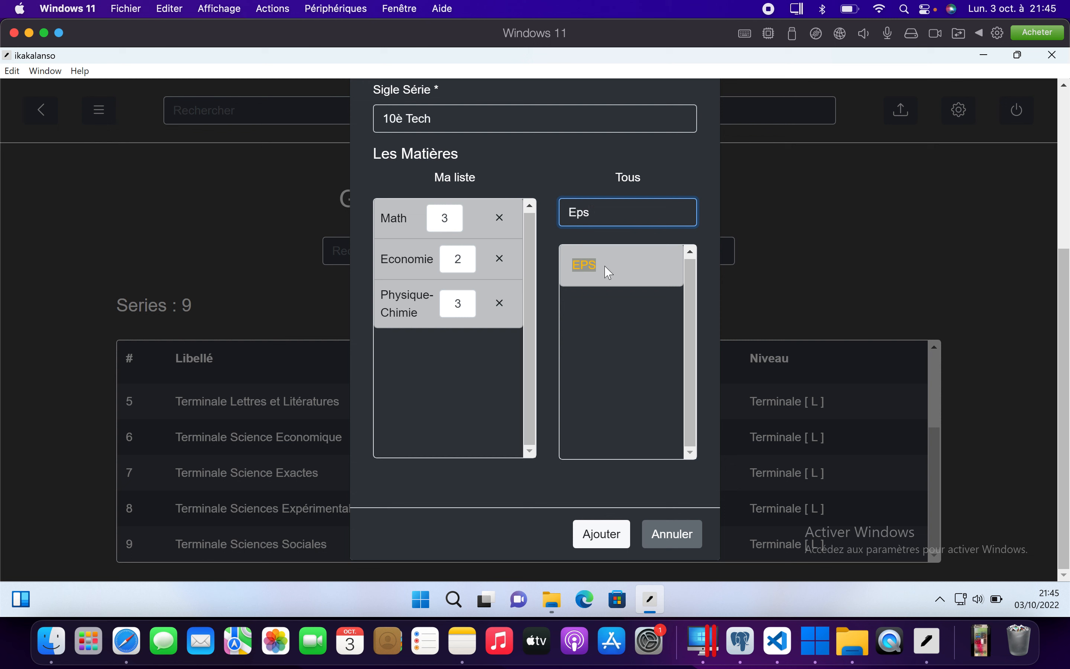
pyautogui.moveTo(602, 270); pyautogui.dragTo(454, 353)
pyautogui.click(449, 351)
pyautogui.write('1')
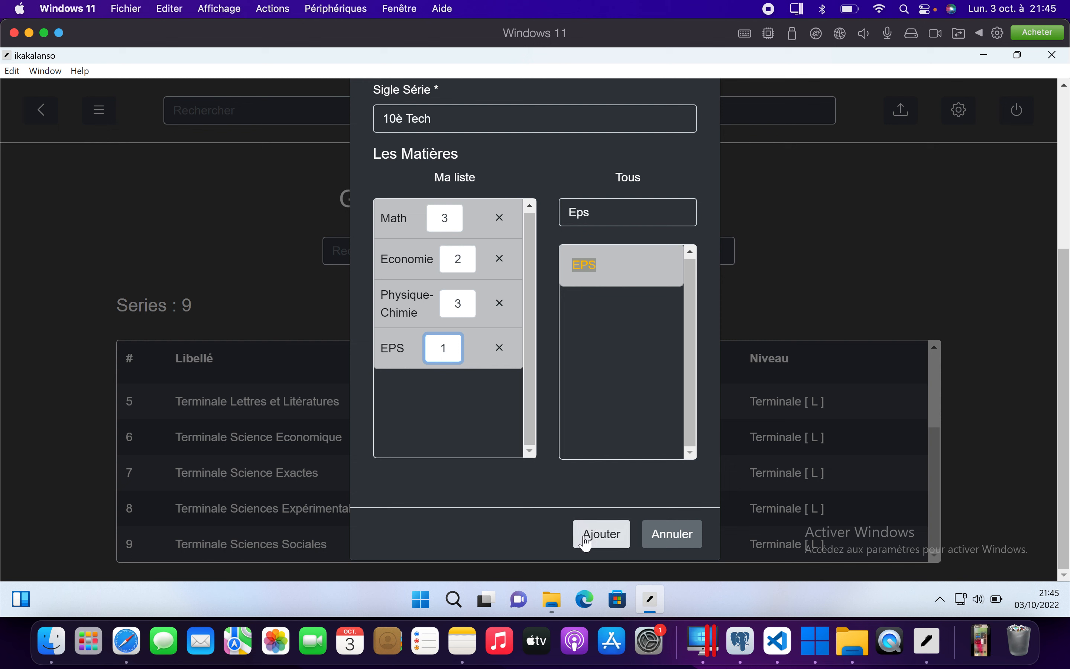
pyautogui.click(595, 542)
pyautogui.scroll(-1, 506, 458)
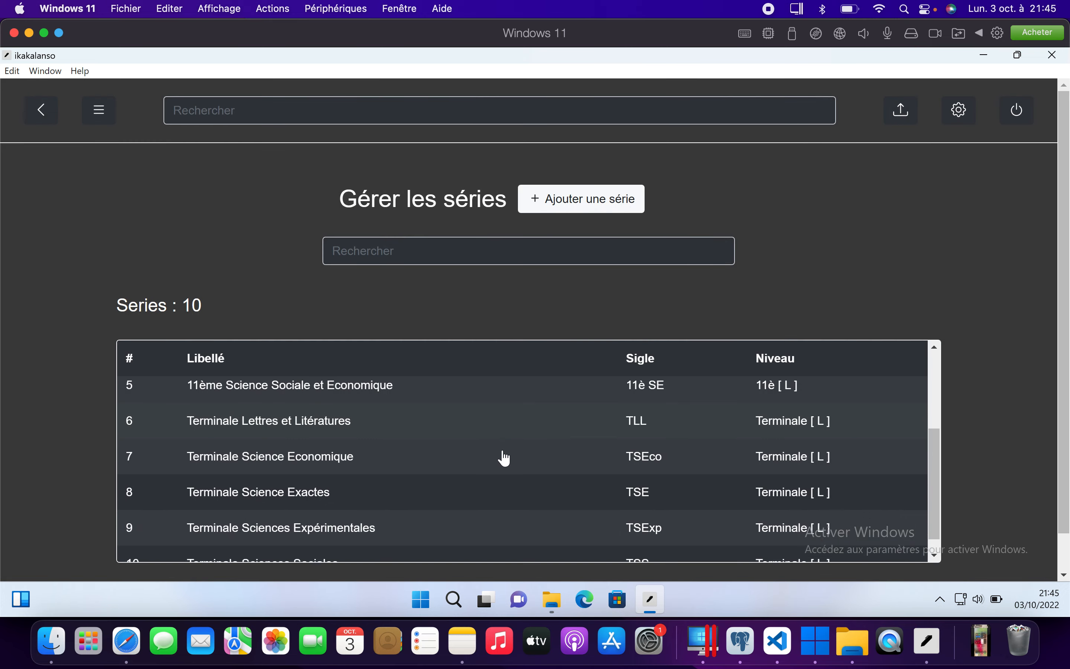
# - Open the 10ème Technique series, remove Physique-Chimie from its subject list and save the modification
pyautogui.scroll(4, 505, 457)
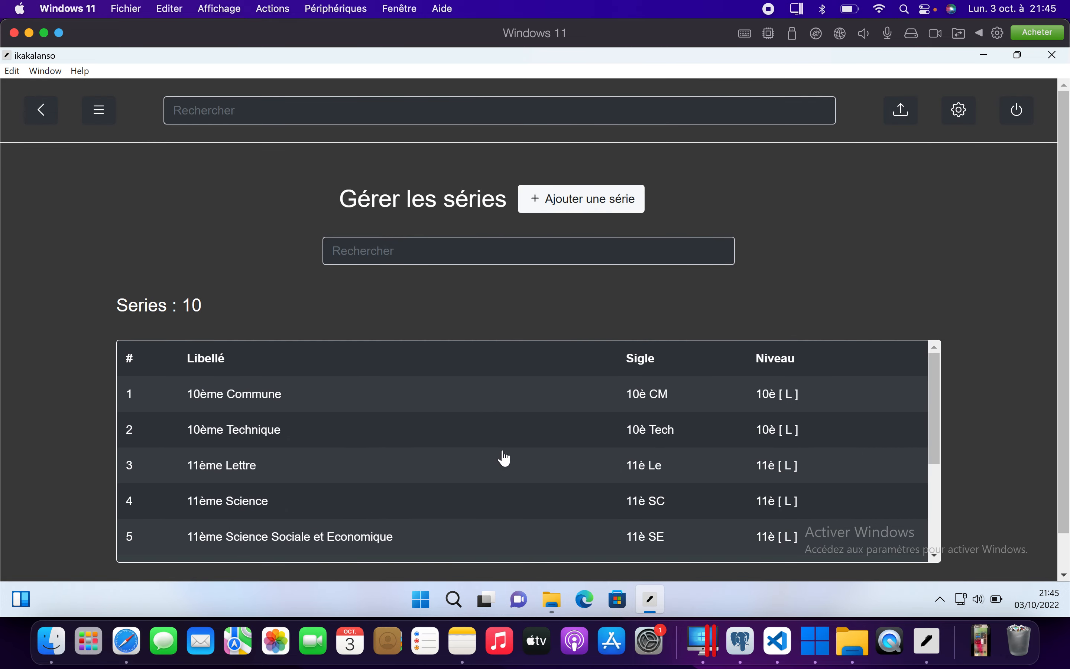
pyautogui.click(233, 430)
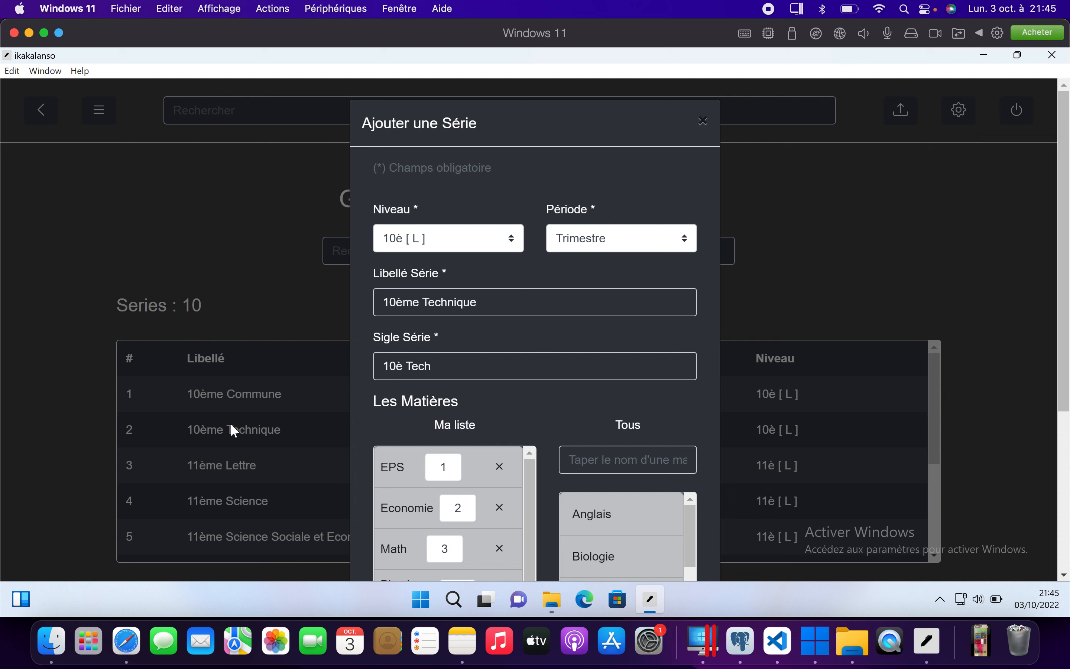
pyautogui.scroll(-3, 500, 421)
pyautogui.scroll(-6, 502, 428)
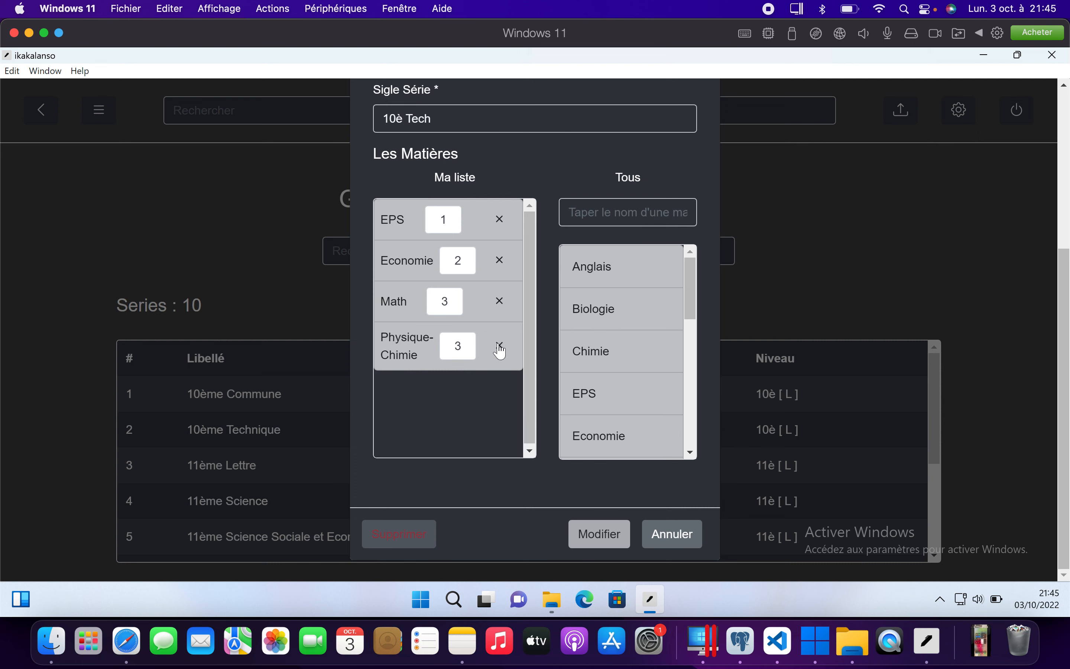
pyautogui.scroll(9, 500, 352)
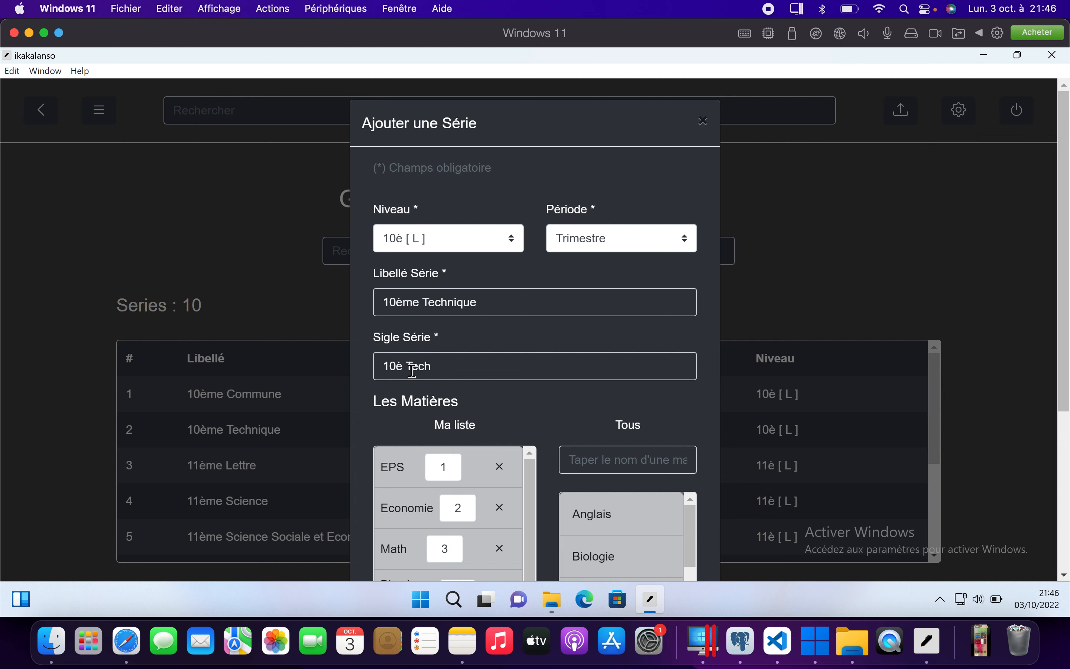
pyautogui.scroll(-4, 418, 374)
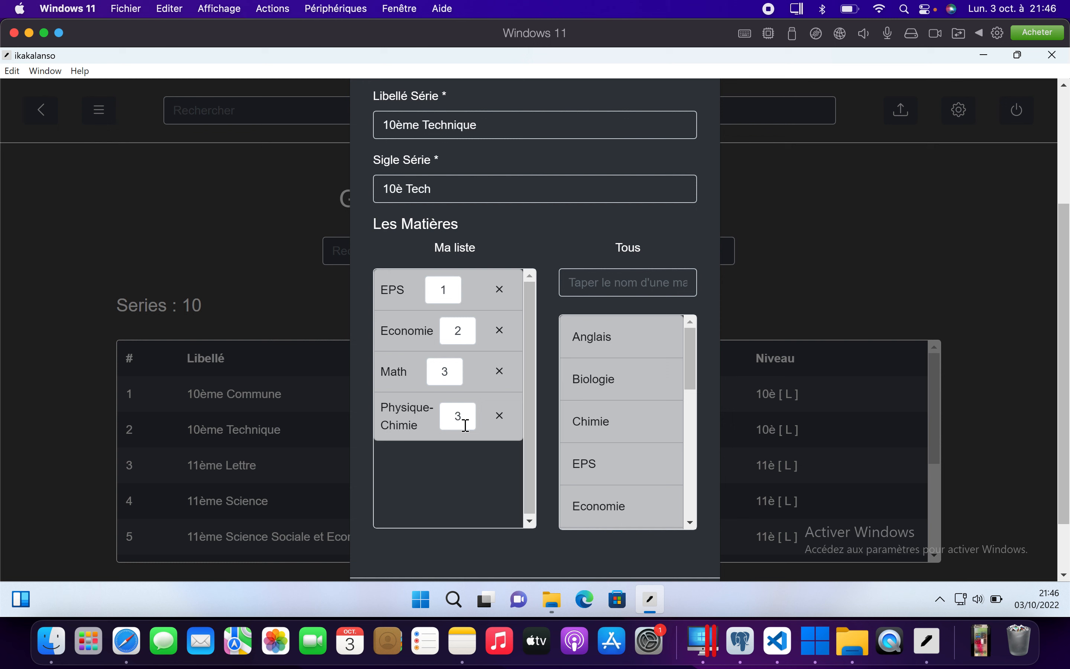
pyautogui.scroll(-1, 472, 446)
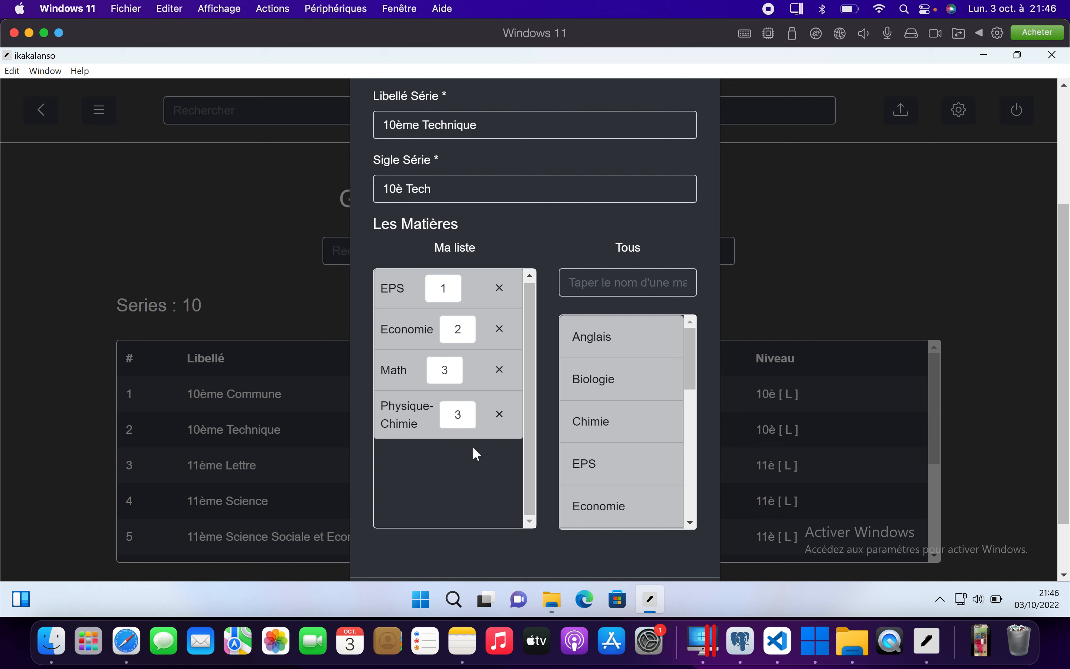
pyautogui.click(500, 416)
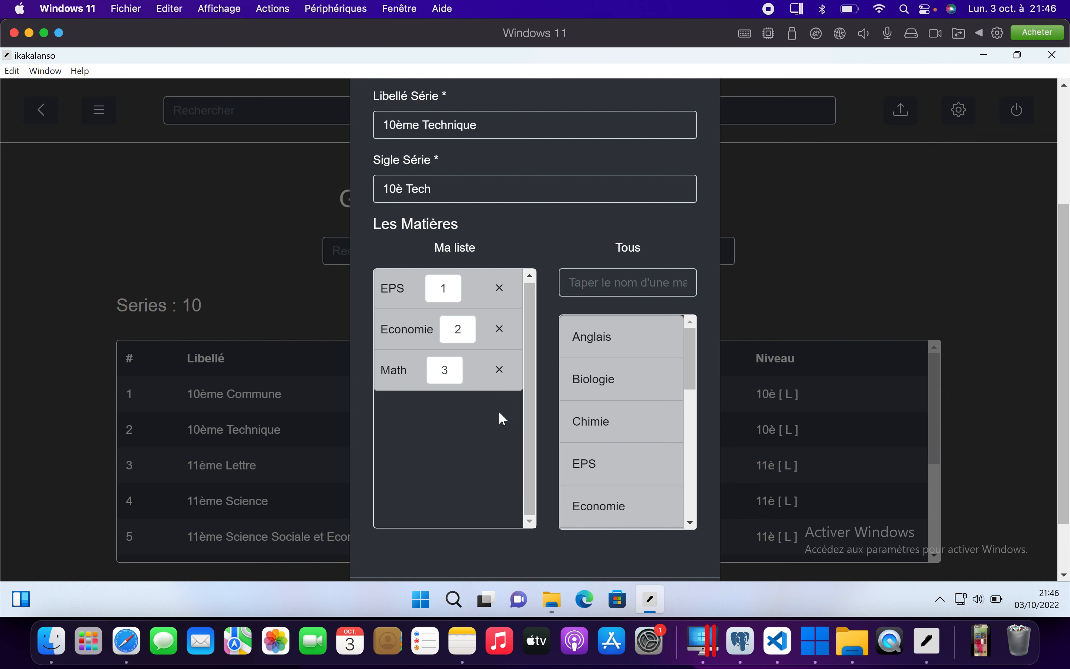
pyautogui.scroll(-3, 498, 411)
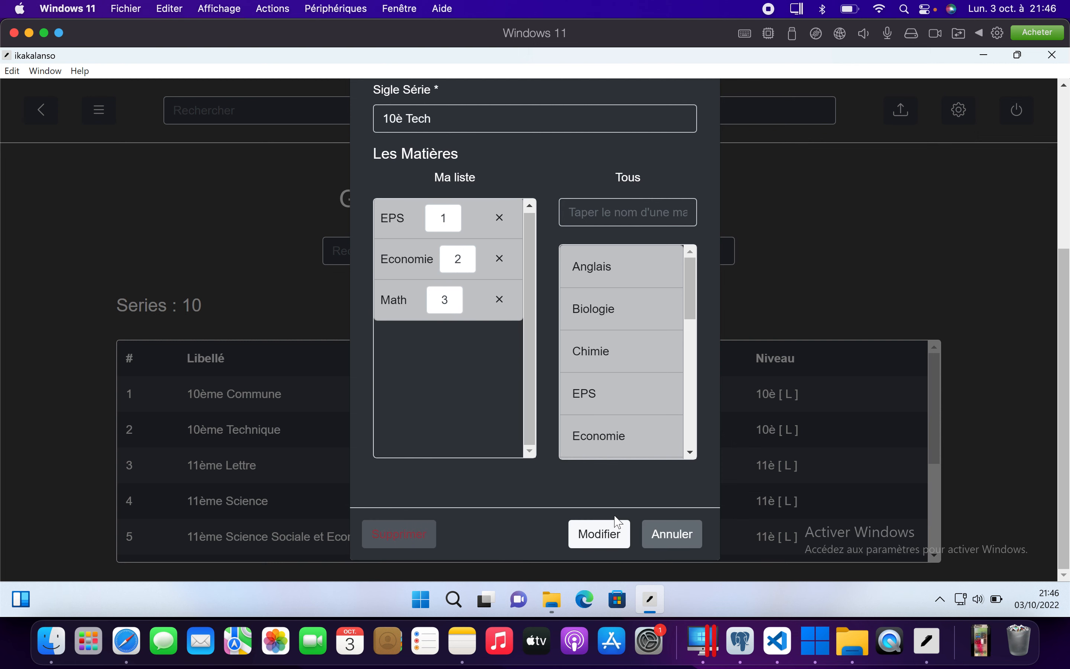
pyautogui.click(602, 534)
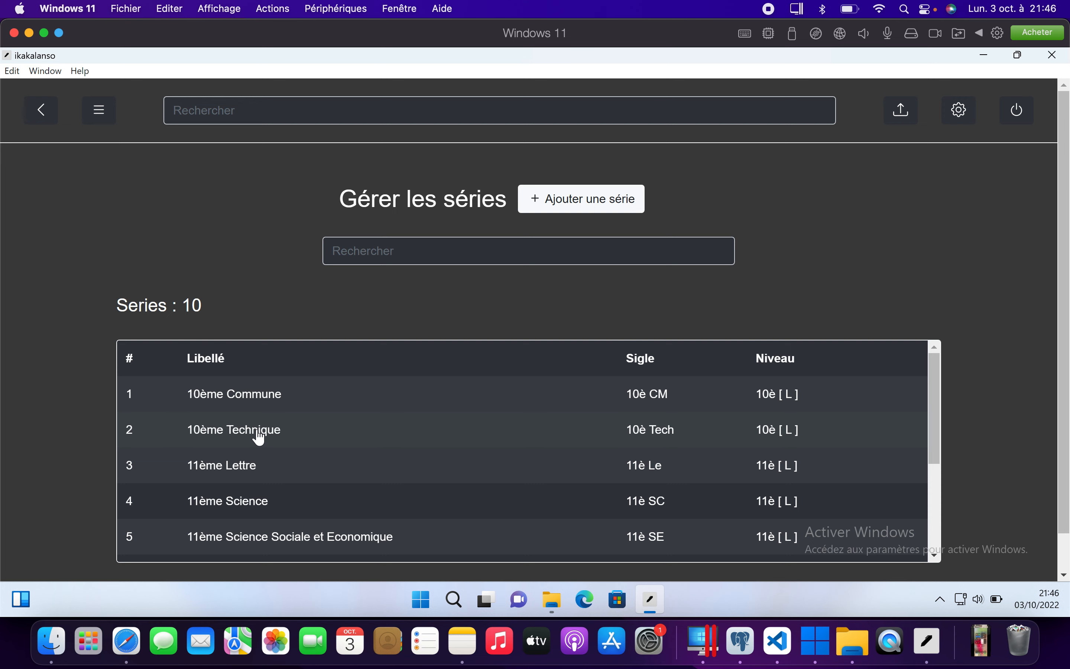
# - Reopen the 10ème Technique series, find Physique-Chimie with the filter "phys", add it back with coefficient 3 and save the modification
pyautogui.click(224, 434)
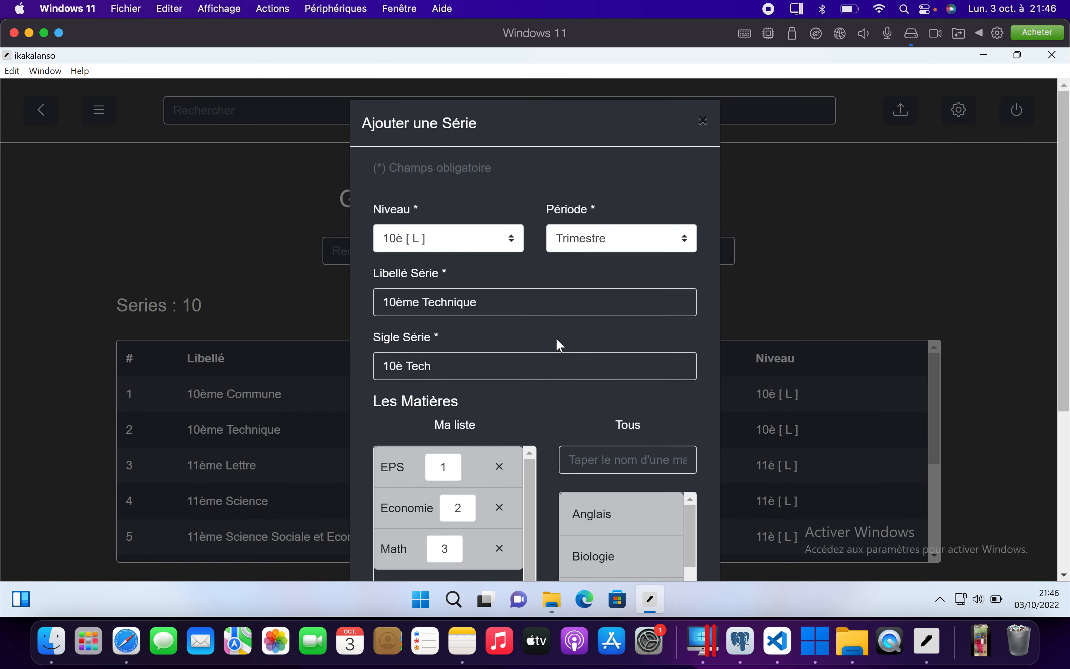
pyautogui.scroll(-4, 556, 339)
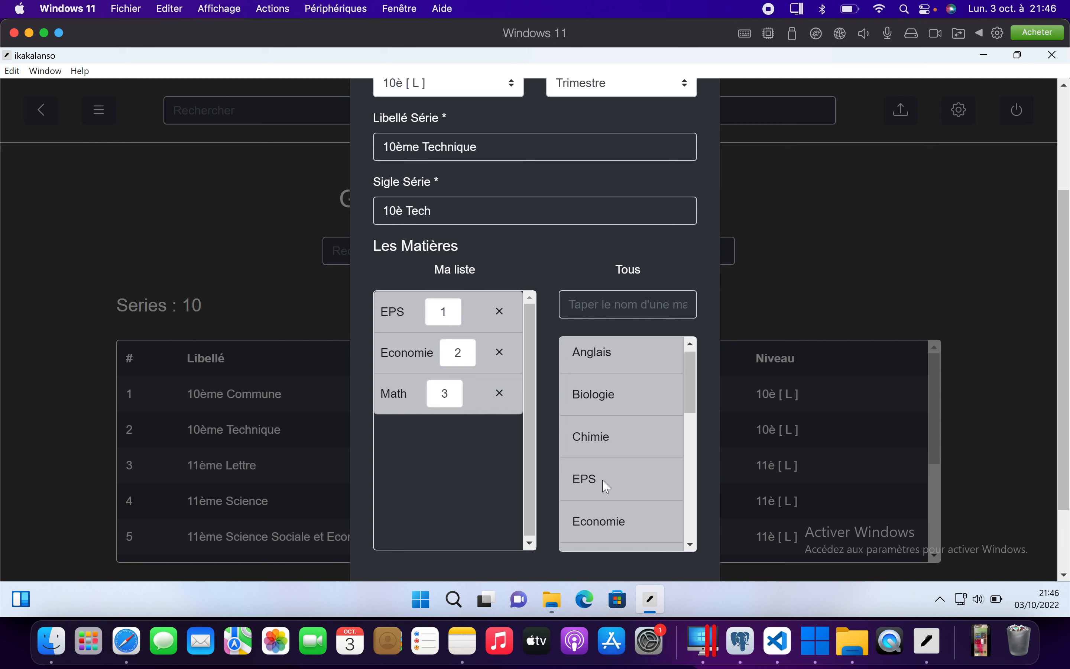
pyautogui.scroll(-1, 602, 485)
pyautogui.click(605, 308)
pyautogui.write('phys')
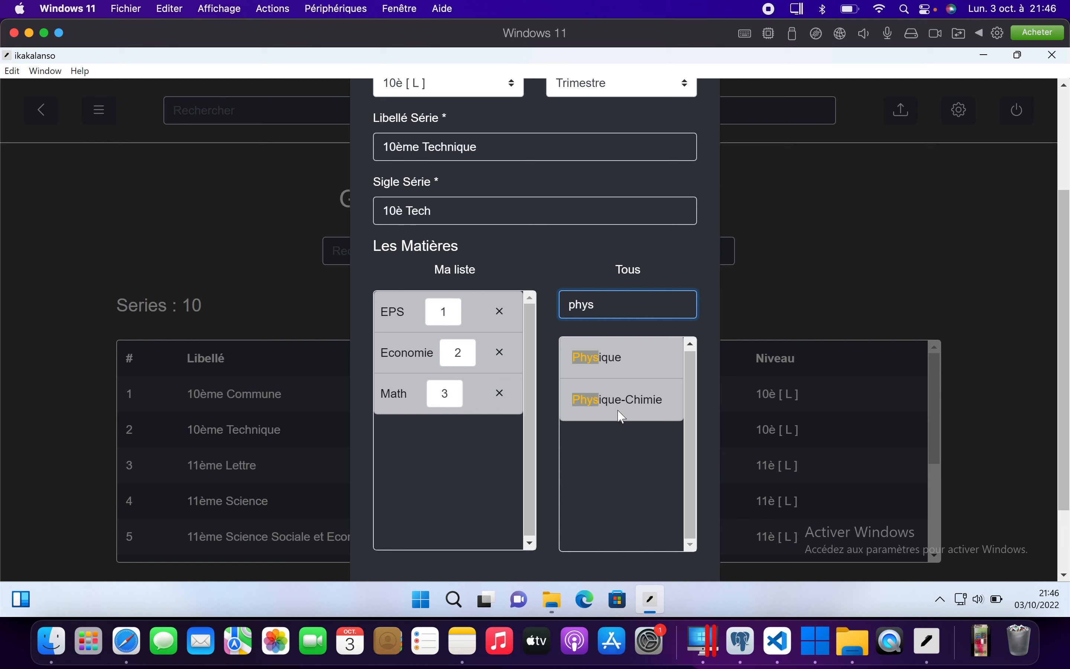
pyautogui.moveTo(619, 411); pyautogui.dragTo(442, 438)
pyautogui.click(453, 440)
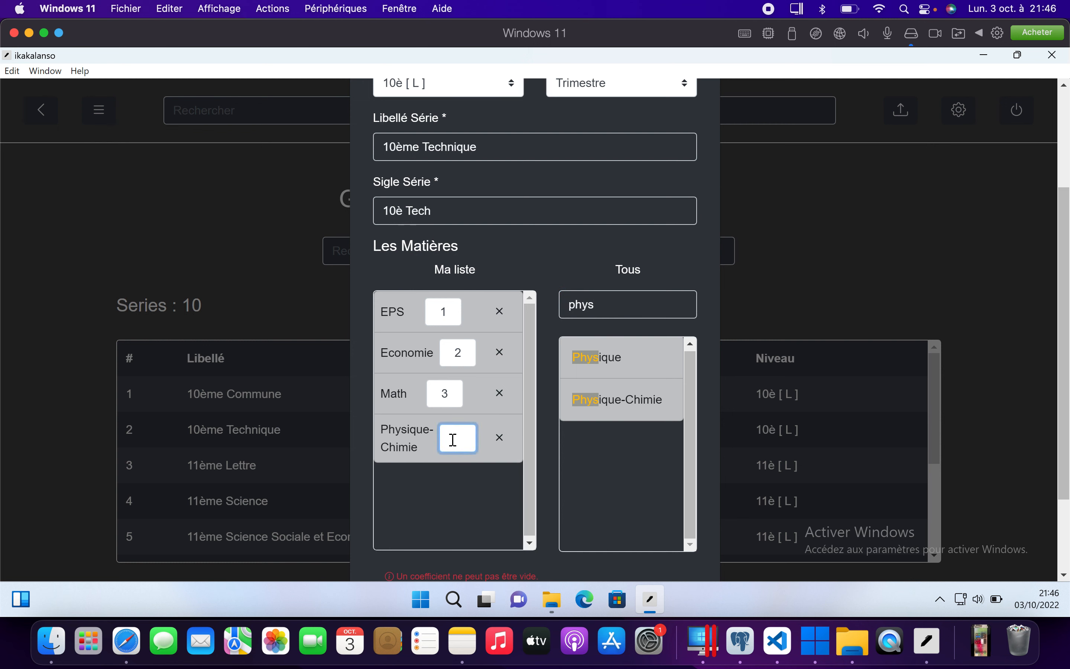
pyautogui.write('3')
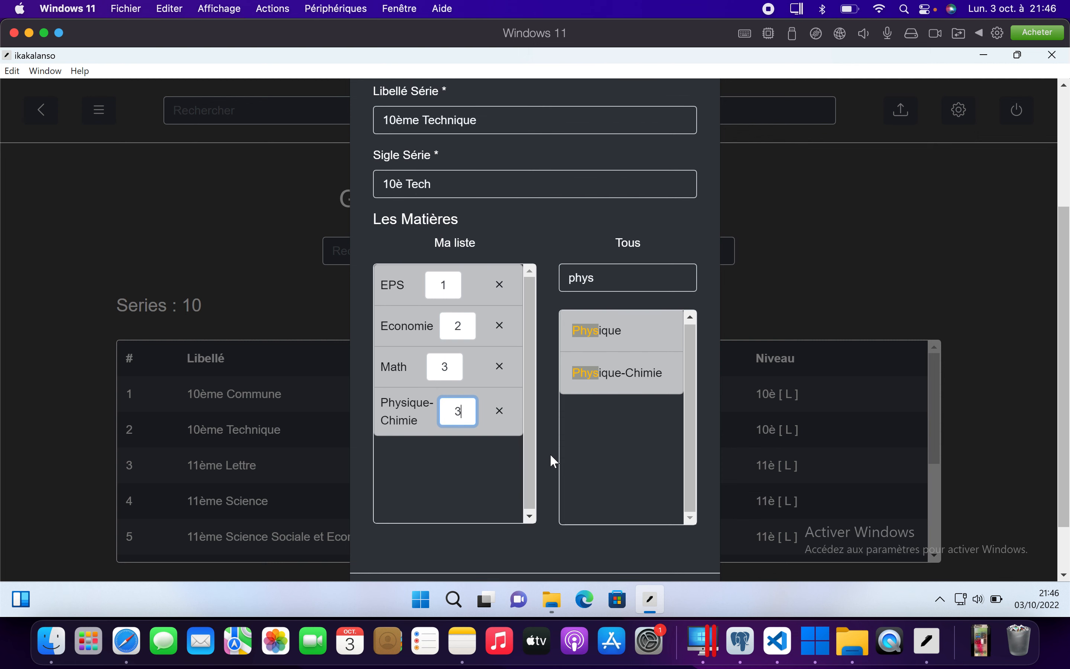
pyautogui.scroll(-2, 550, 454)
pyautogui.click(587, 535)
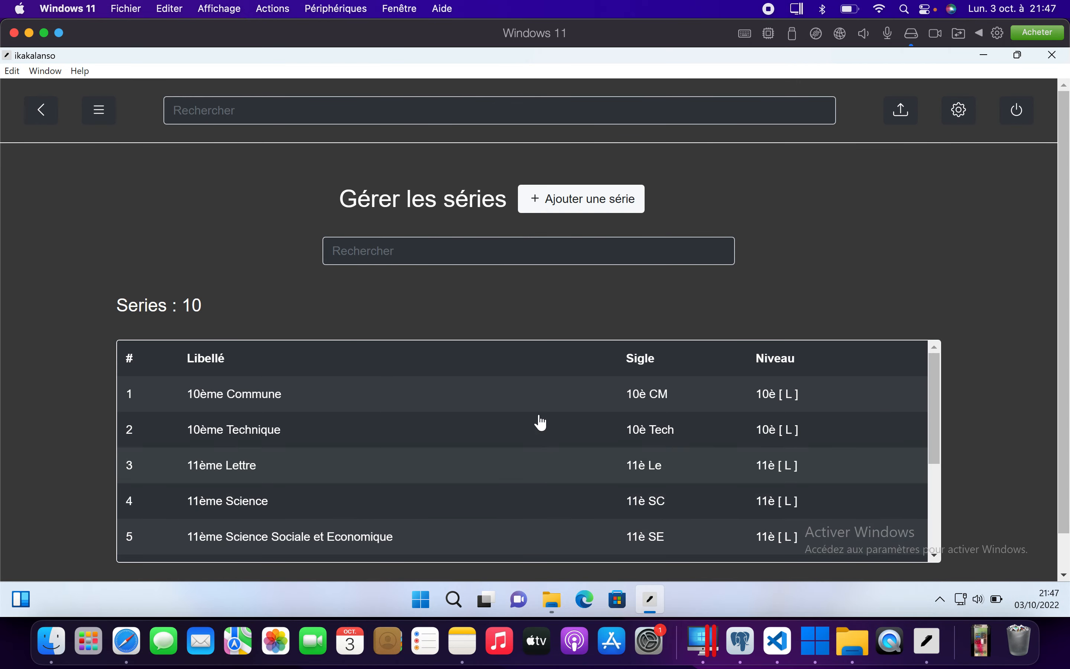
# - Search the list of series first for "T" and refine the search to "TS"
pyautogui.scroll(-1, 329, 388)
pyautogui.scroll(-3, 328, 388)
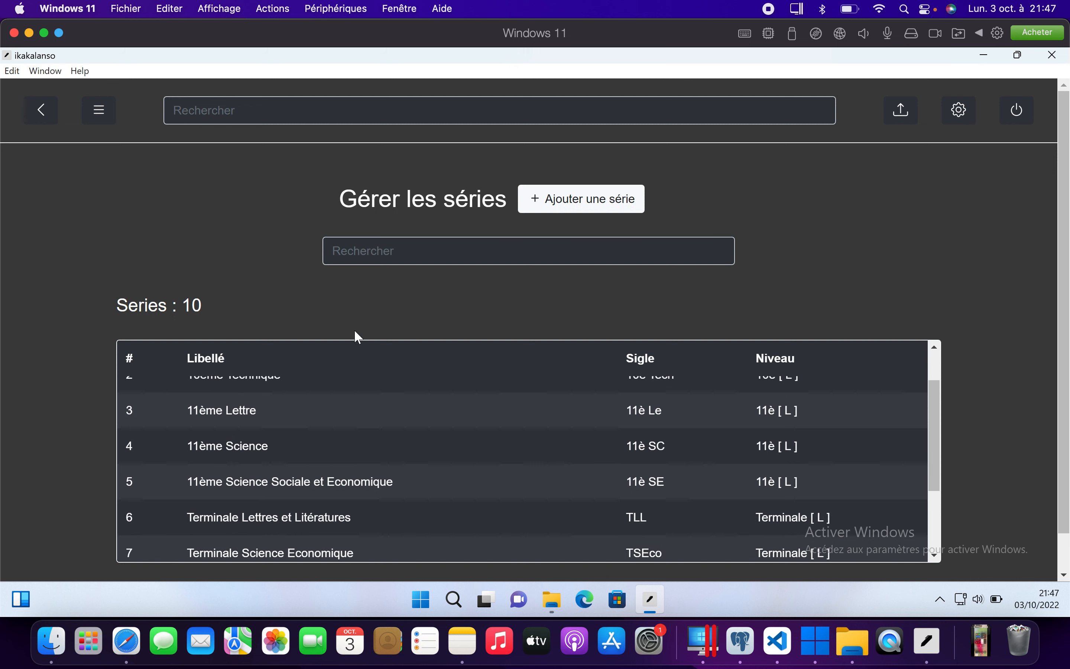
pyautogui.scroll(-2, 387, 292)
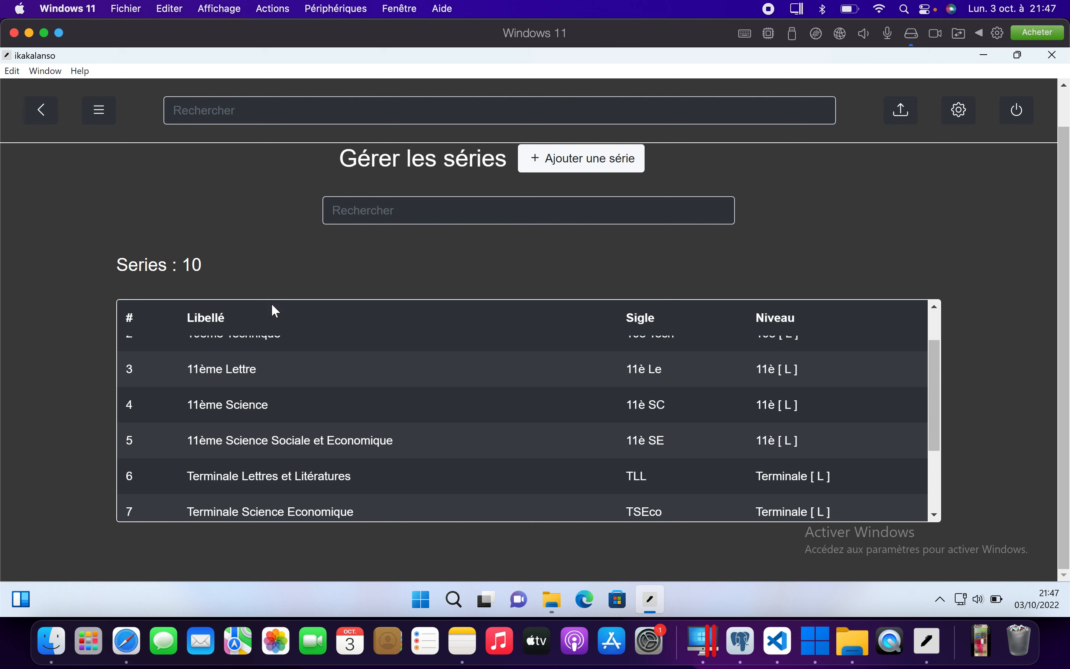
pyautogui.click(345, 212)
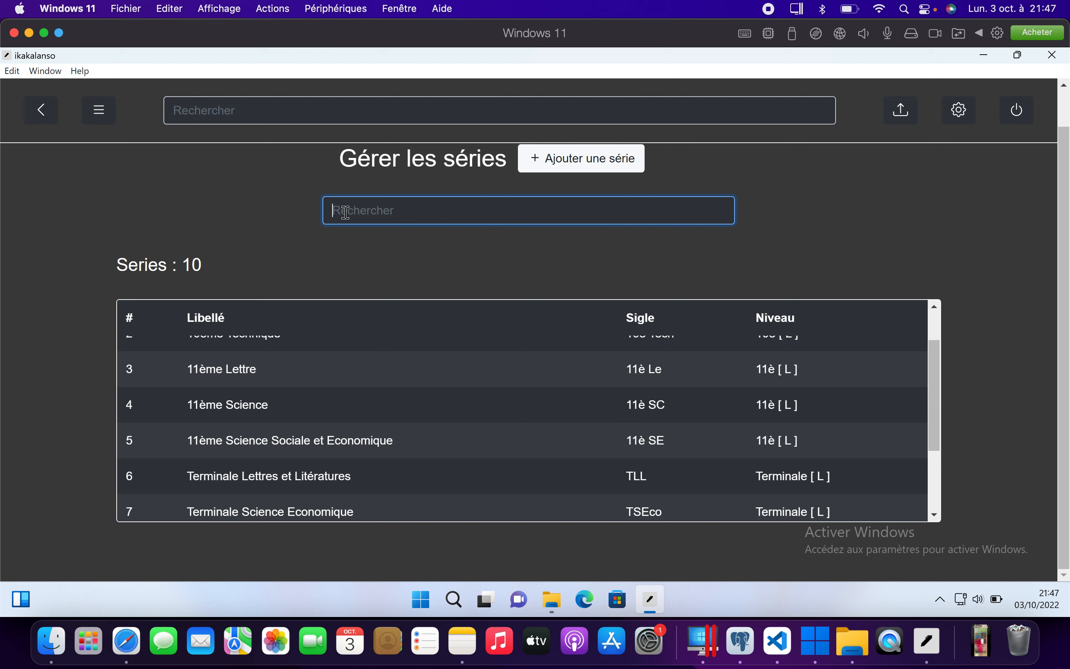
pyautogui.write('T')
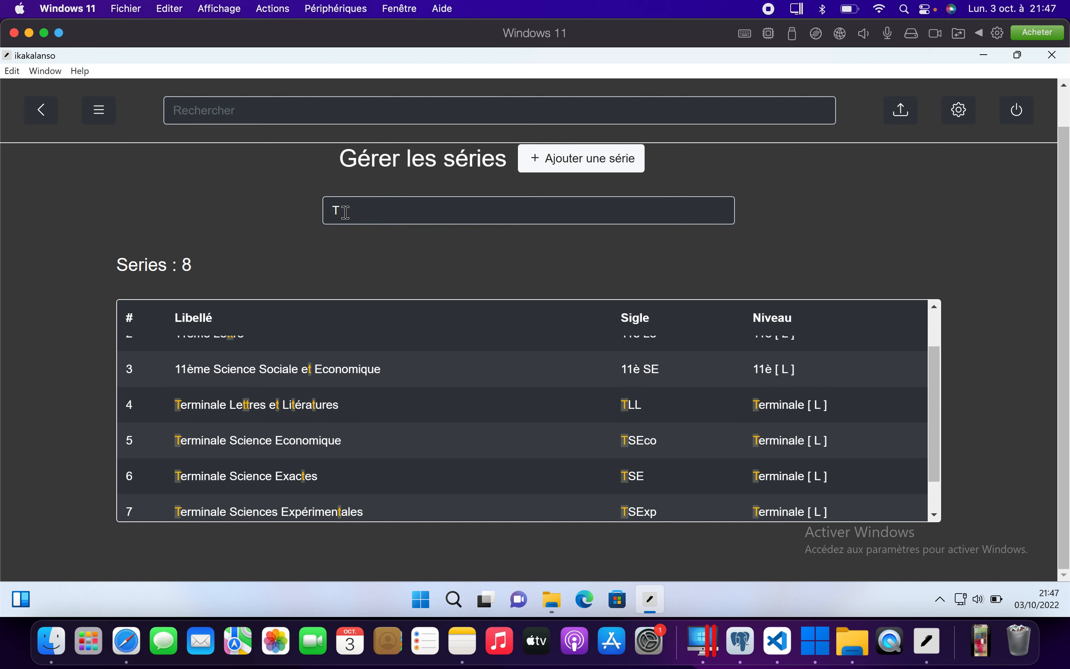
pyautogui.click(352, 212)
pyautogui.write('S')
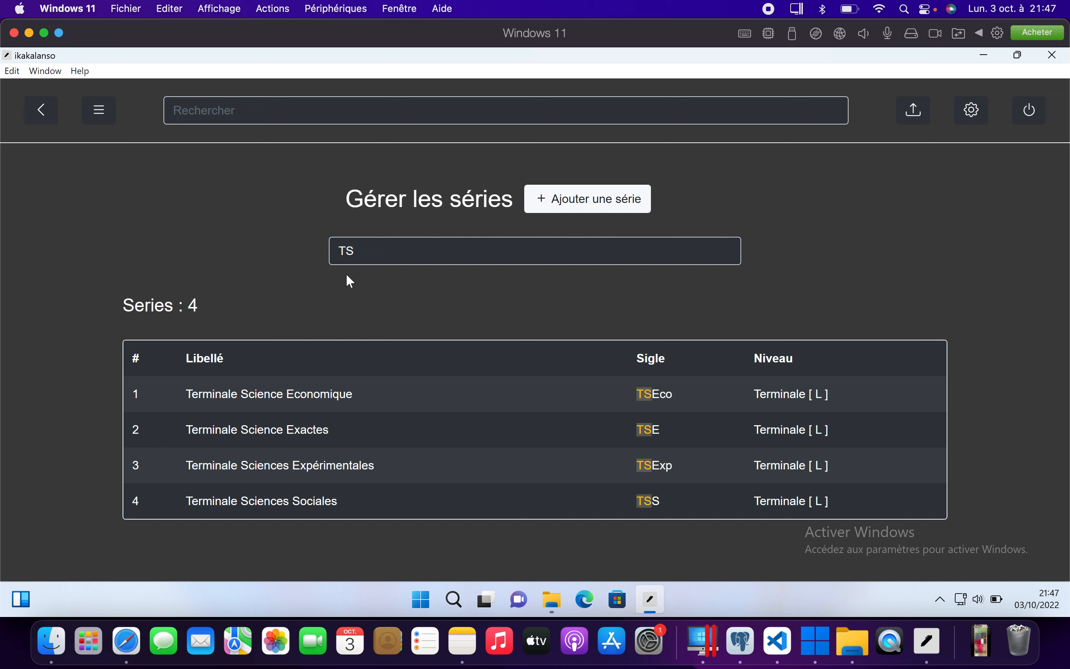
# - Replace the search text with "Term" and look through the matching series
pyautogui.doubleClick(346, 251)
pyautogui.write('Term')
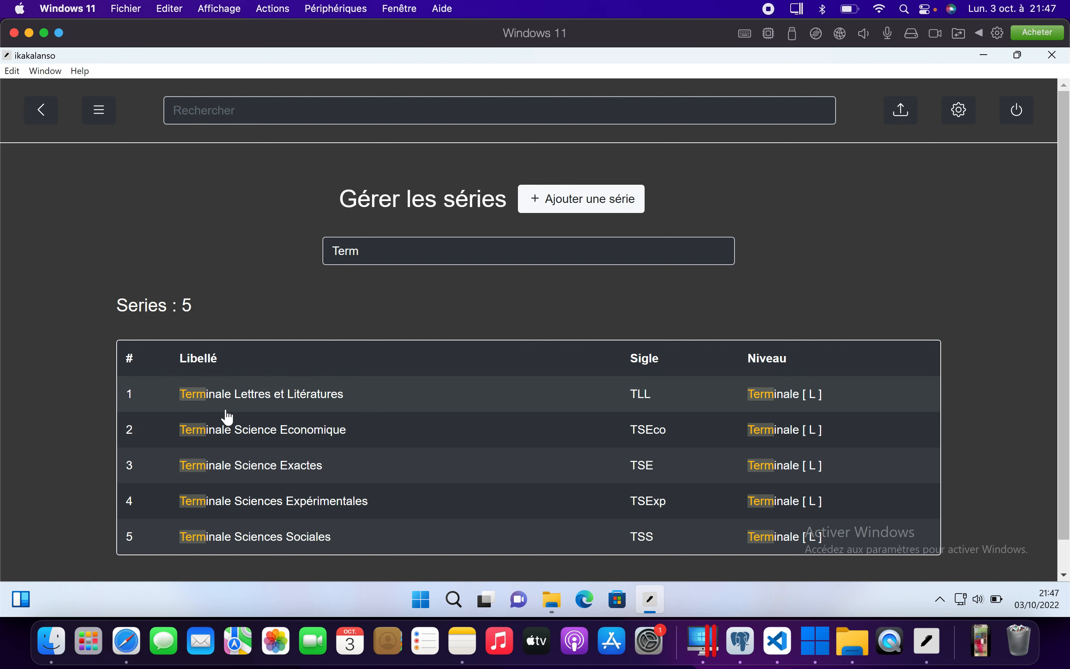
pyautogui.scroll(-2, 228, 416)
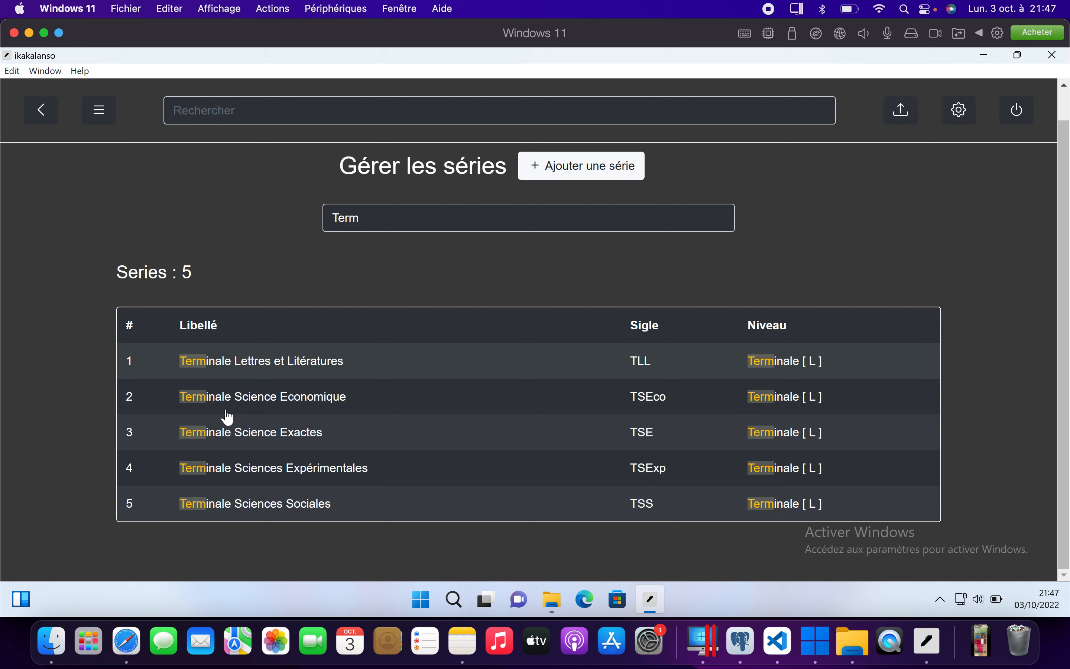